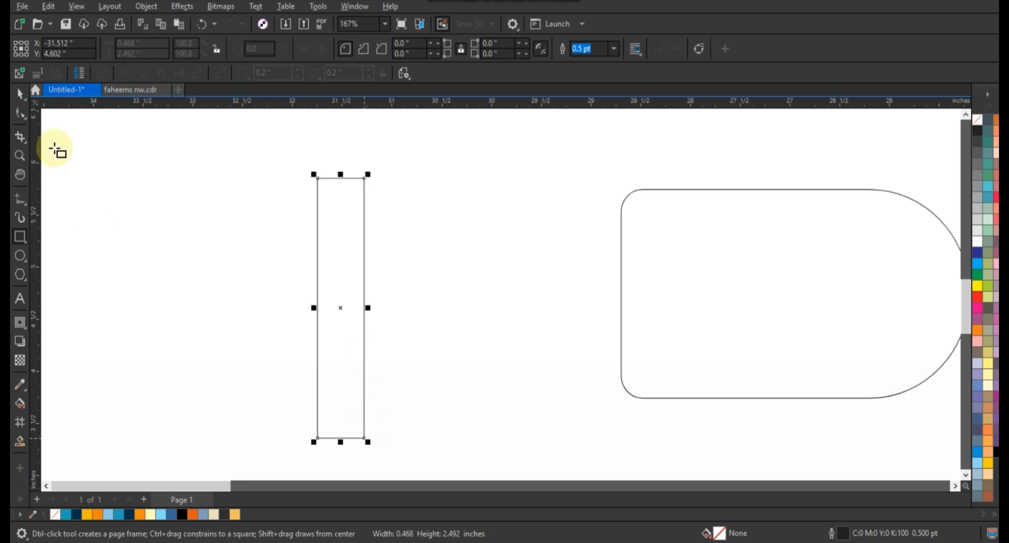
Place a second, wider rectangle of equal height beside the narrow one and draw a circle about 1.45 inches across over both
{"action": "left_click_drag", "start_coordinate": [356, 307], "coordinate": [480, 311]}
{"action": "left_click", "coordinate": [193, 228]}
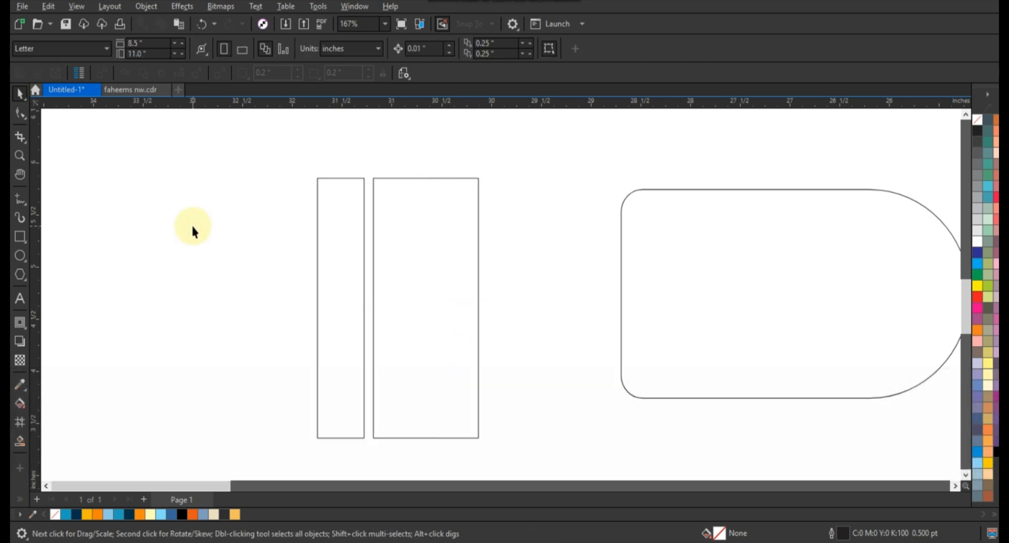
{"action": "left_click", "coordinate": [20, 256]}
{"action": "left_click_drag", "start_coordinate": [339, 185], "coordinate": [401, 336]}
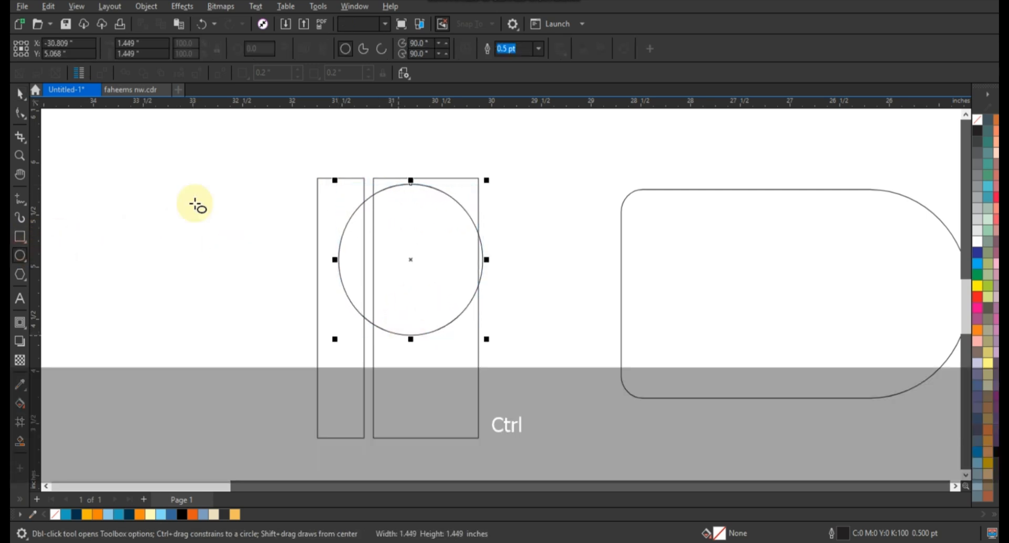
Move the circle up and to the left and align it with the top edge of the wider rectangle
{"action": "left_click", "coordinate": [20, 93]}
{"action": "left_click_drag", "start_coordinate": [396, 262], "coordinate": [384, 258]}
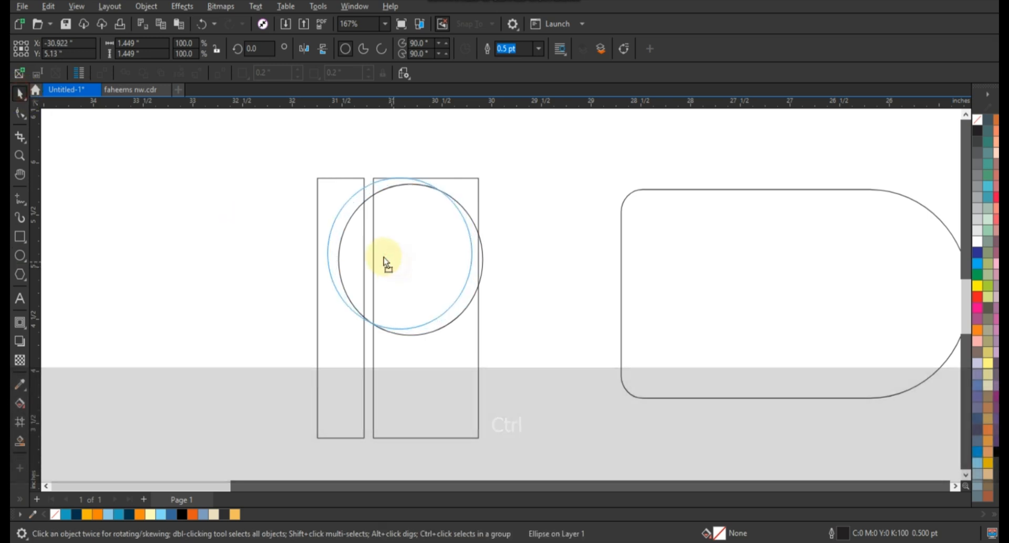
{"action": "left_click", "coordinate": [452, 334], "text": "shift"}
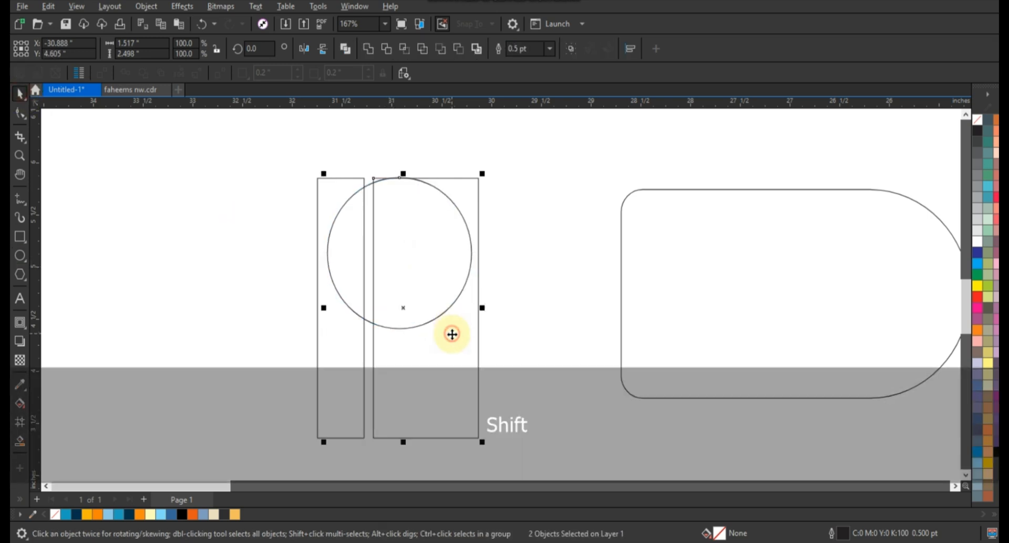
{"action": "left_click", "coordinate": [530, 304]}
{"action": "left_click", "coordinate": [385, 289]}
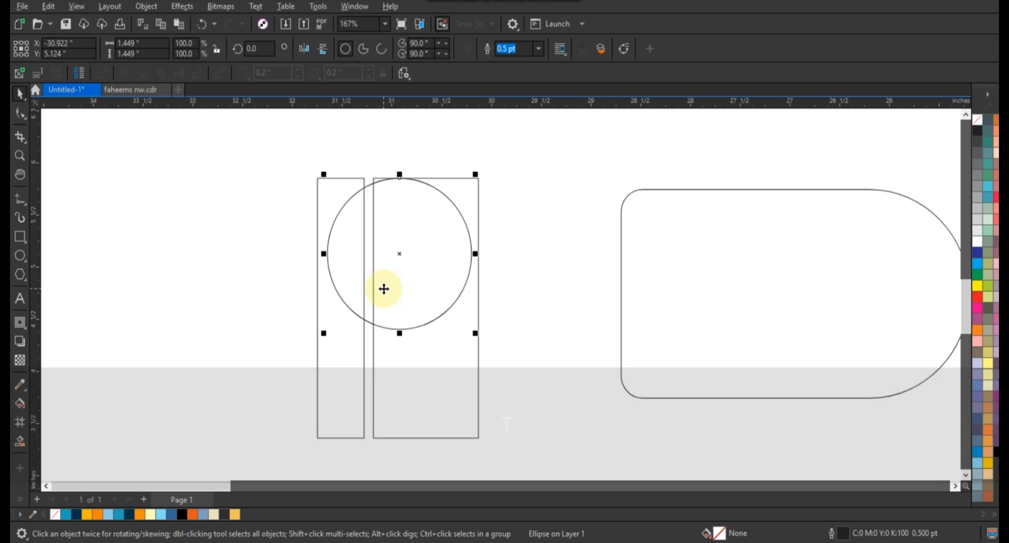
Enlarge the circle to about 1.52 inches across and align it with the right edge of the wider rectangle
{"action": "mouse_move", "coordinate": [476, 334]}
{"action": "left_mouse_down"}
{"action": "mouse_move", "coordinate": [484, 355]}
{"action": "mouse_move", "coordinate": [480, 345]}
{"action": "left_mouse_up"}
{"action": "left_click", "coordinate": [476, 343], "text": "shift"}
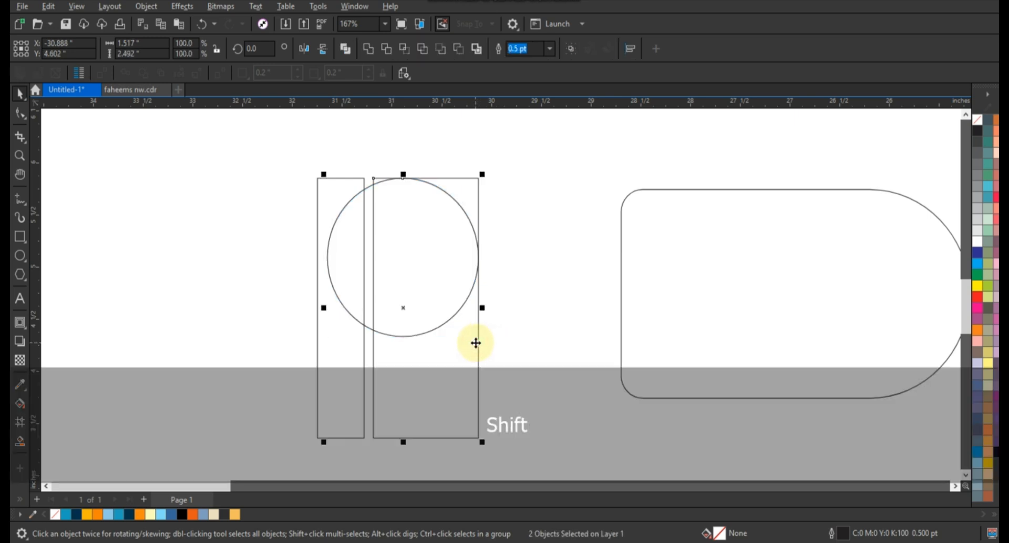
{"action": "key", "text": "r"}
{"action": "left_click", "coordinate": [500, 334]}
{"action": "left_click", "coordinate": [456, 295]}
{"action": "left_click", "coordinate": [465, 338], "text": "shift"}
{"action": "key", "text": "r"}
{"action": "left_click", "coordinate": [513, 327]}
{"action": "left_click", "coordinate": [476, 256]}
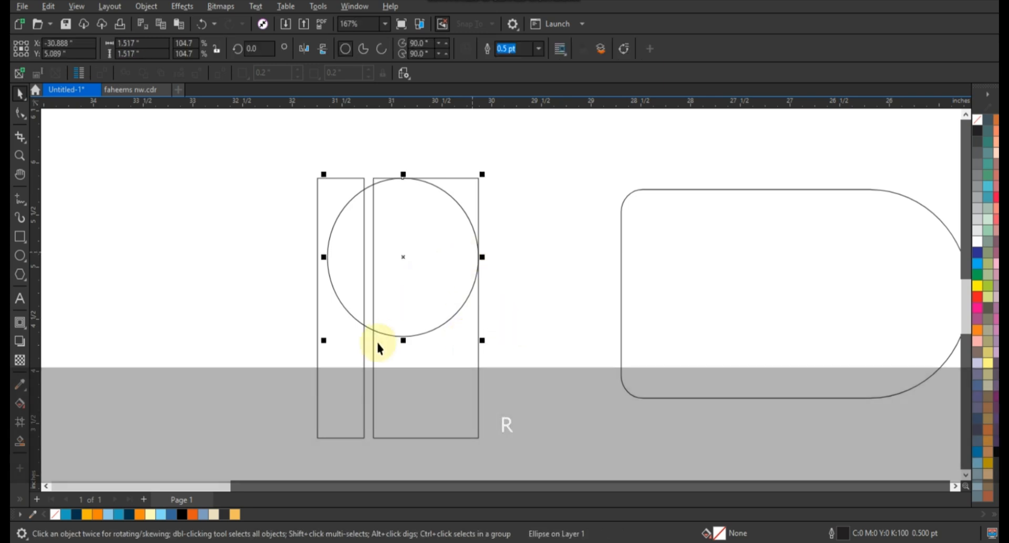
Create a scaled-down copy of the circle, about 0.94 inches across, inside the large circle's upper-right part
{"action": "left_click_drag", "start_coordinate": [326, 343], "coordinate": [426, 278]}
{"action": "left_click", "coordinate": [453, 215]}
{"action": "left_click_drag", "start_coordinate": [440, 217], "coordinate": [371, 305]}
{"action": "left_click_drag", "start_coordinate": [425, 232], "coordinate": [433, 226]}
{"action": "left_click_drag", "start_coordinate": [376, 293], "coordinate": [370, 292]}
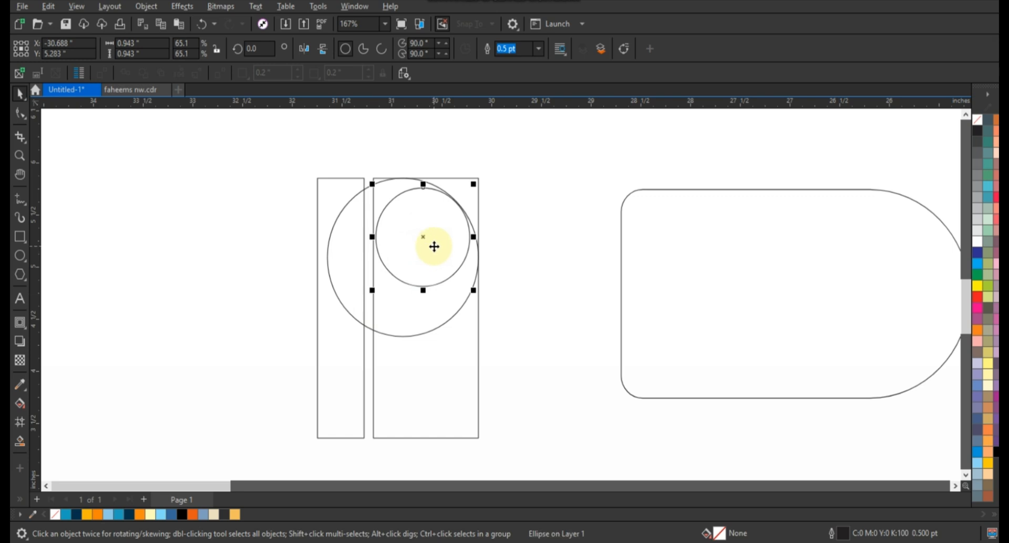
Add a circle copy about 0.37 inches across at the wider rectangle's left edge and shrink the medium circle to about 0.84 inches
{"action": "left_click_drag", "start_coordinate": [474, 184], "coordinate": [390, 245]}
{"action": "left_click", "coordinate": [413, 283]}
{"action": "left_click_drag", "start_coordinate": [374, 289], "coordinate": [407, 273]}
{"action": "left_click_drag", "start_coordinate": [474, 183], "coordinate": [473, 185]}
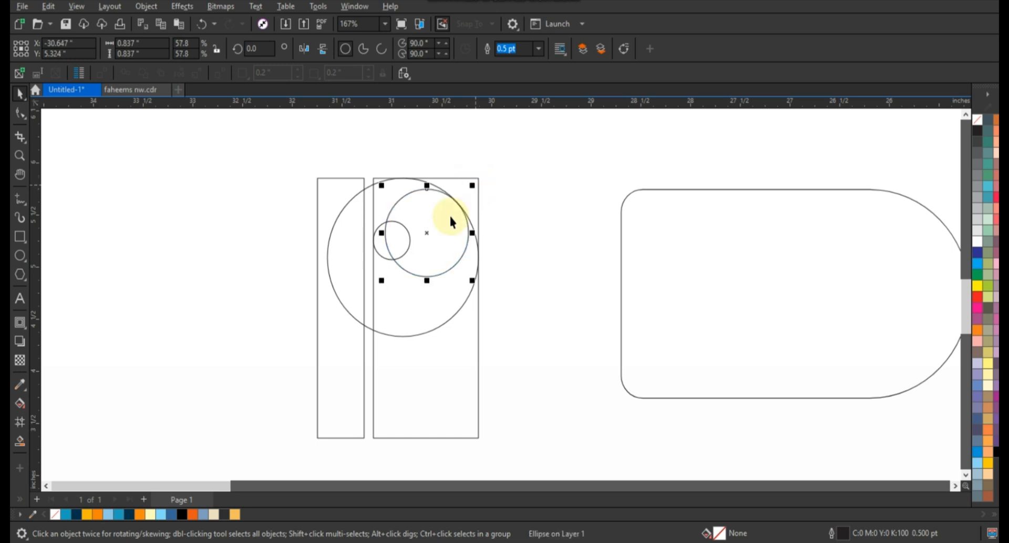
{"action": "left_click", "coordinate": [409, 245]}
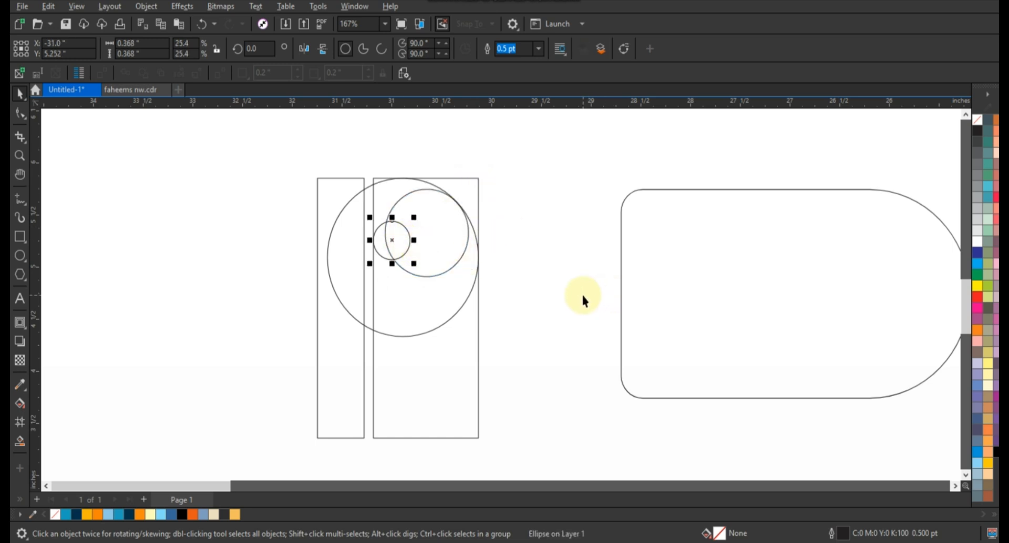
{"action": "left_click", "coordinate": [559, 308]}
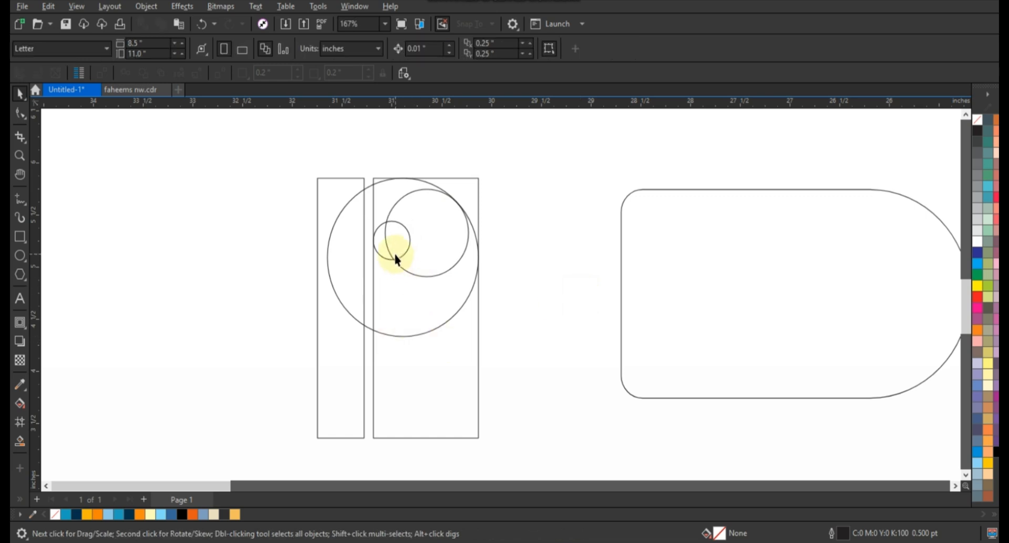
Add a circle copy over the narrow rectangle, align it with that rectangle's left edge and size it to about 0.56 inches
{"action": "left_click", "coordinate": [384, 257]}
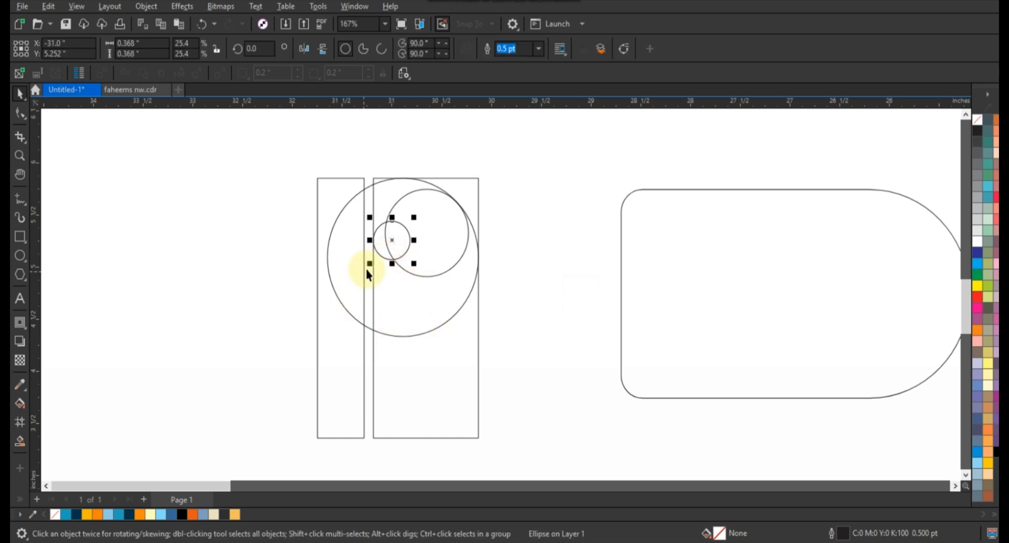
{"action": "left_click_drag", "start_coordinate": [369, 267], "coordinate": [350, 305]}
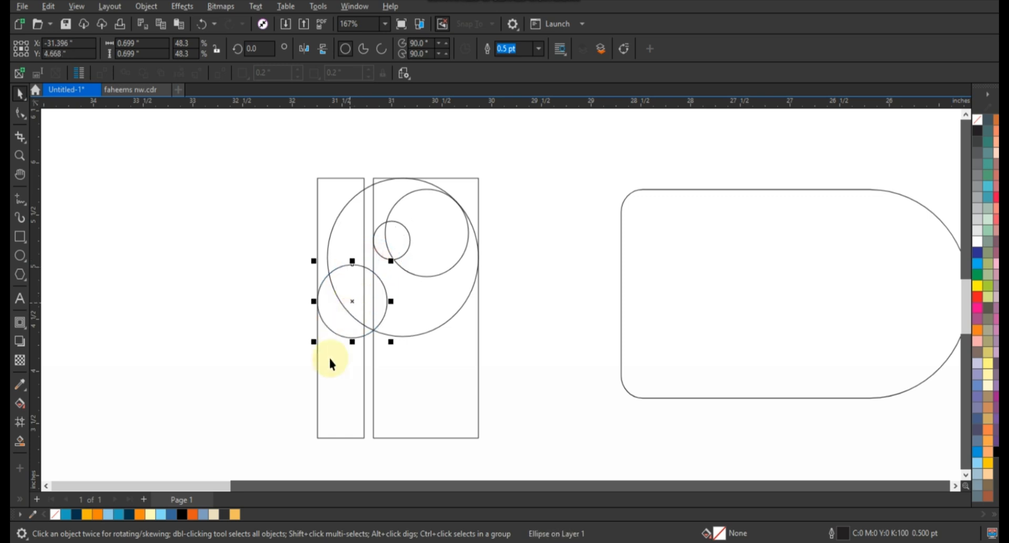
{"action": "left_click", "coordinate": [330, 356], "text": "shift"}
{"action": "key", "text": "l"}
{"action": "left_click", "coordinate": [276, 304]}
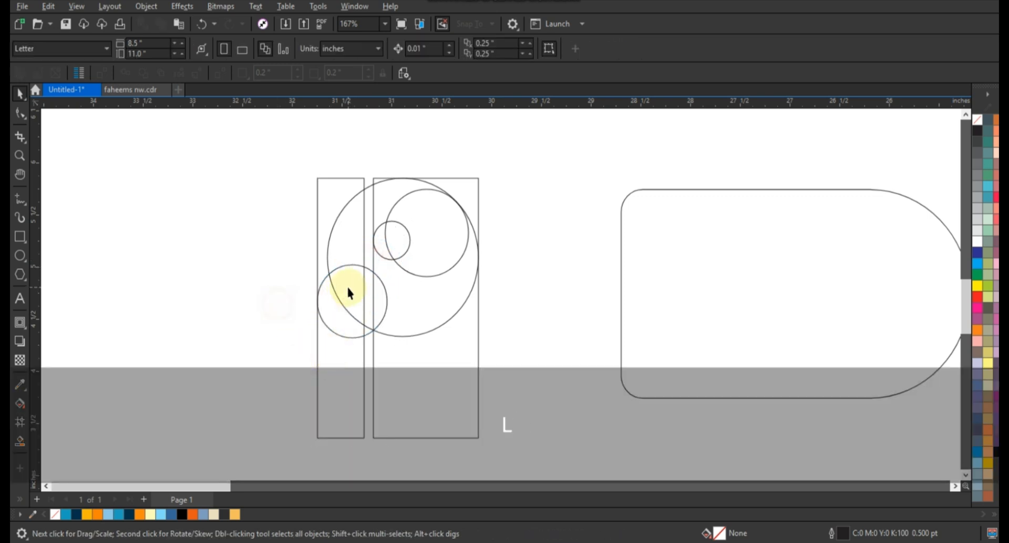
{"action": "left_click", "coordinate": [350, 285]}
{"action": "left_click_drag", "start_coordinate": [390, 341], "coordinate": [381, 342]}
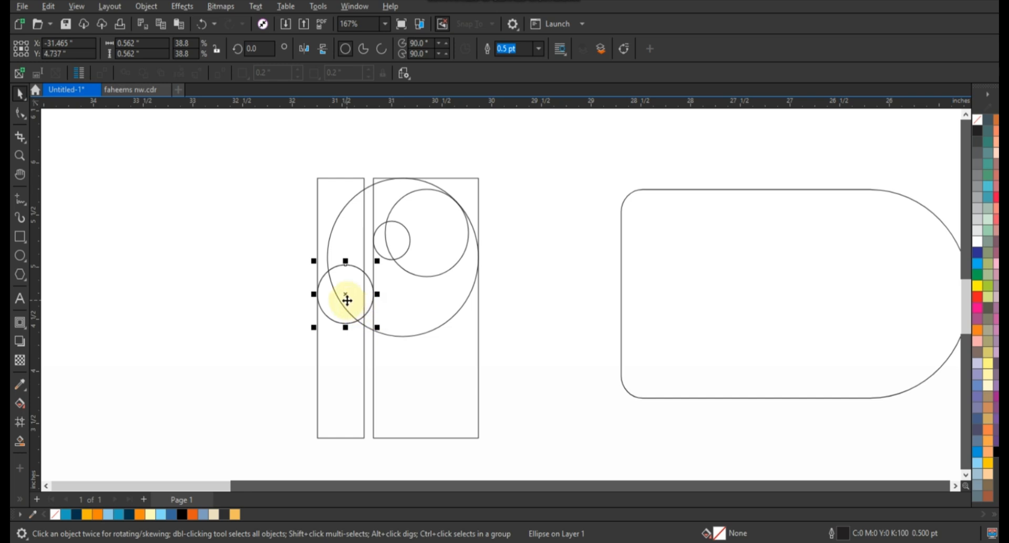
Add a larger circle copy below the one on the narrow rectangle, align it with the rectangle's left edge and enlarge it slightly
{"action": "left_click_drag", "start_coordinate": [355, 323], "coordinate": [424, 402]}
{"action": "left_click", "coordinate": [351, 419], "text": "shift"}
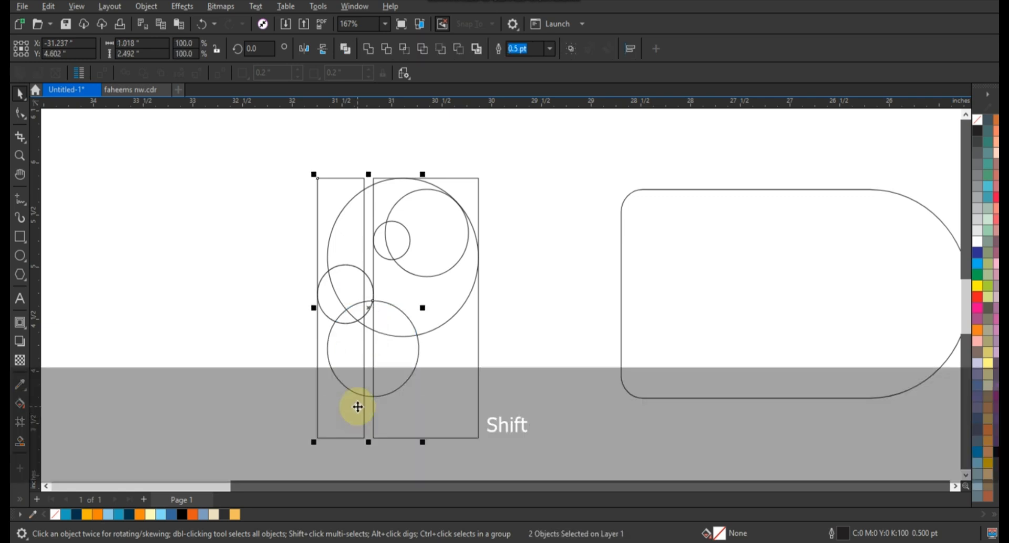
{"action": "key", "text": "l"}
{"action": "left_click", "coordinate": [264, 383]}
{"action": "left_click", "coordinate": [367, 362]}
{"action": "left_click_drag", "start_coordinate": [412, 296], "coordinate": [416, 294]}
{"action": "left_click_drag", "start_coordinate": [416, 400], "coordinate": [421, 406]}
Copy the lower-left circle down and to the right, align the copy with the wider rectangle's bottom edge and enlarge it
{"action": "left_click_drag", "start_coordinate": [375, 355], "coordinate": [417, 385]}
{"action": "left_click", "coordinate": [450, 430], "text": "shift"}
{"action": "key", "text": "b"}
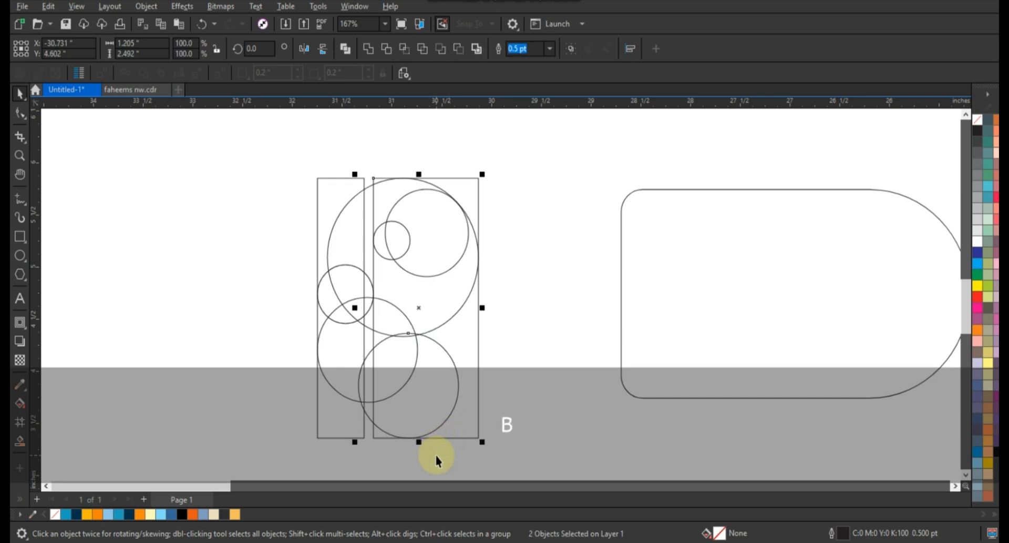
{"action": "left_click", "coordinate": [436, 456]}
{"action": "left_click", "coordinate": [431, 397]}
{"action": "left_click_drag", "start_coordinate": [463, 329], "coordinate": [463, 326]}
Copy the bottom circle past the wider rectangle's lower-right corner and enlarge the original to about 1.13 inches across
{"action": "left_click_drag", "start_coordinate": [460, 409], "coordinate": [474, 424]}
{"action": "left_click", "coordinate": [549, 342]}
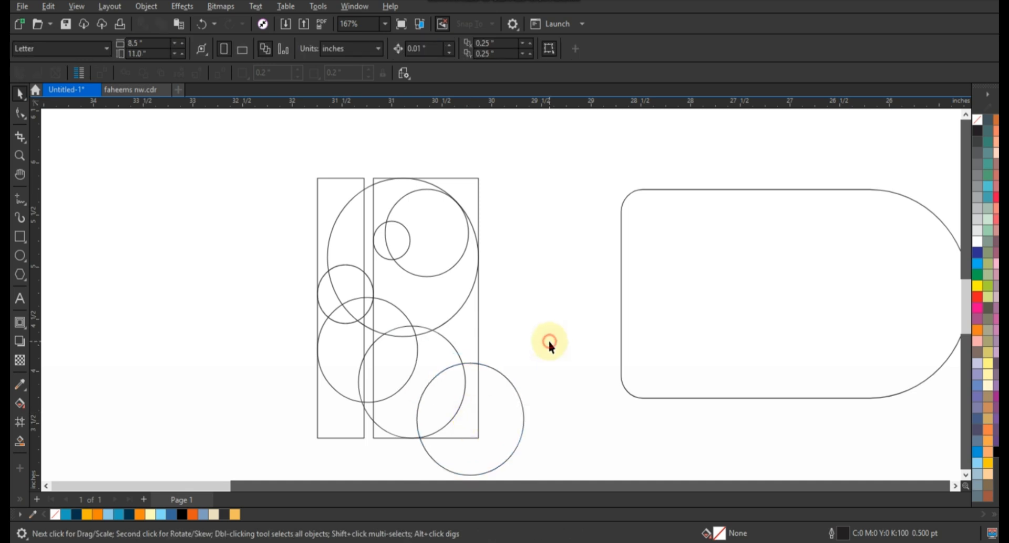
{"action": "left_click", "coordinate": [441, 340]}
{"action": "left_click_drag", "start_coordinate": [355, 323], "coordinate": [351, 317]}
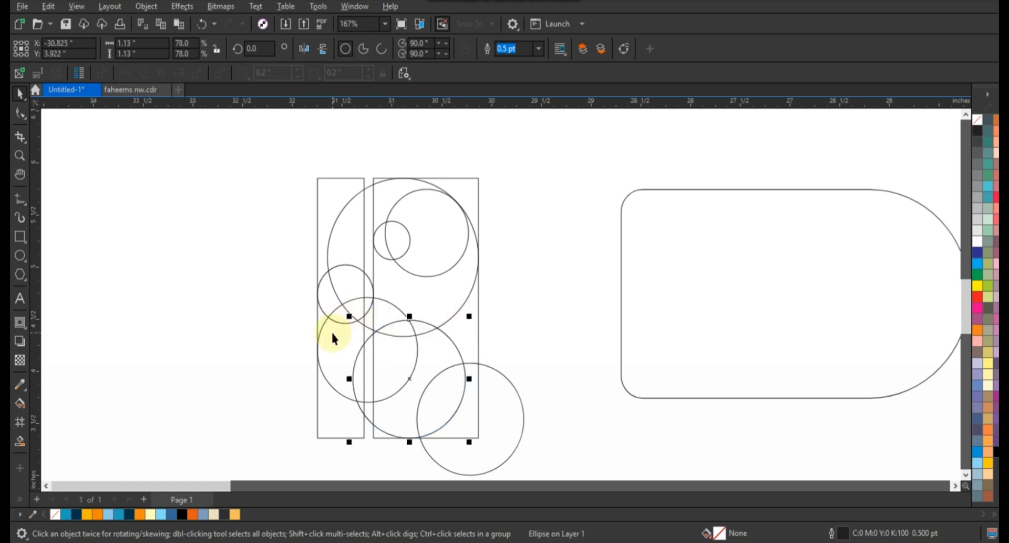
{"action": "left_click", "coordinate": [245, 336]}
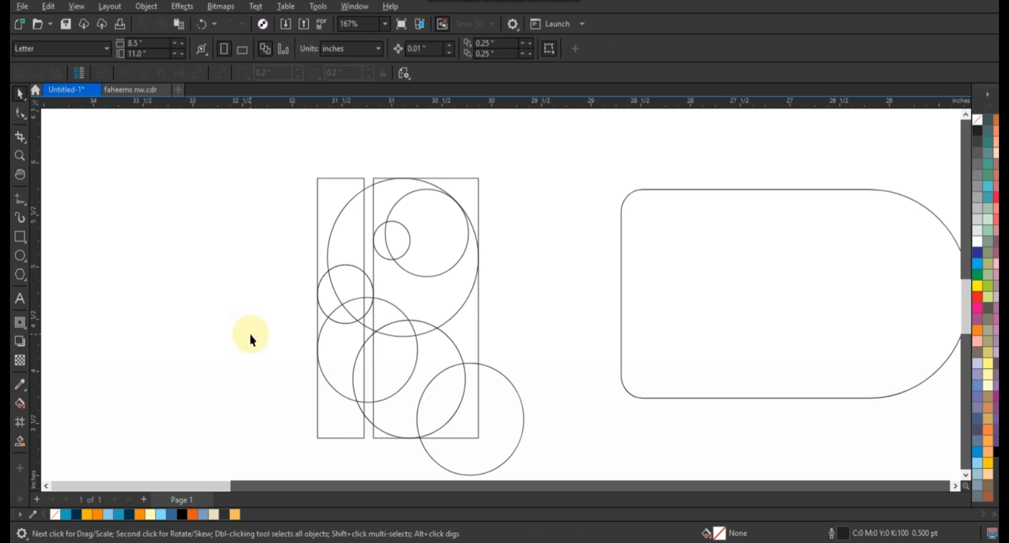
Smart Fill the narrow rectangle's top region orange (#E65818) and the large circle's segment inside it light blue (#7F9DBF)
{"action": "left_click", "coordinate": [20, 440]}
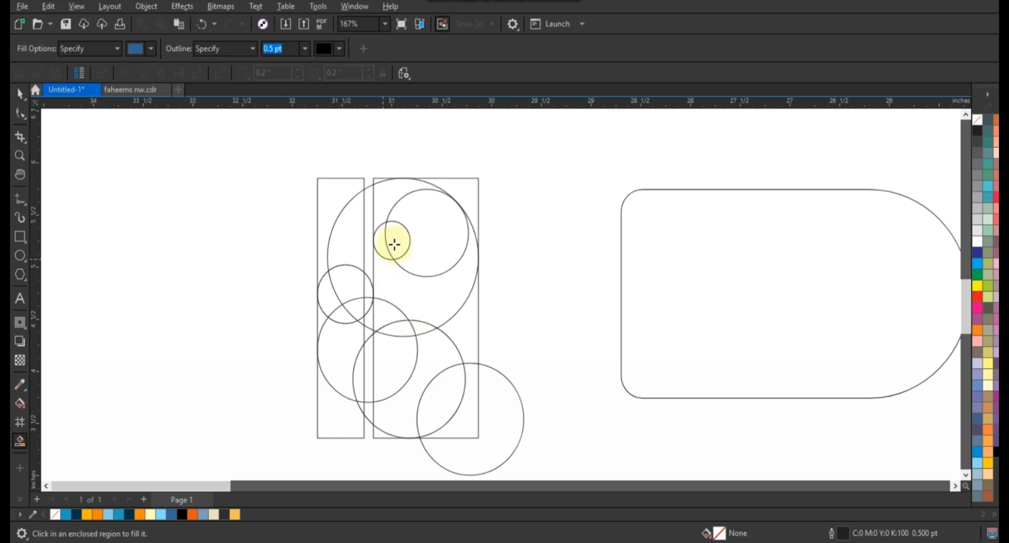
{"action": "left_click", "coordinate": [336, 202]}
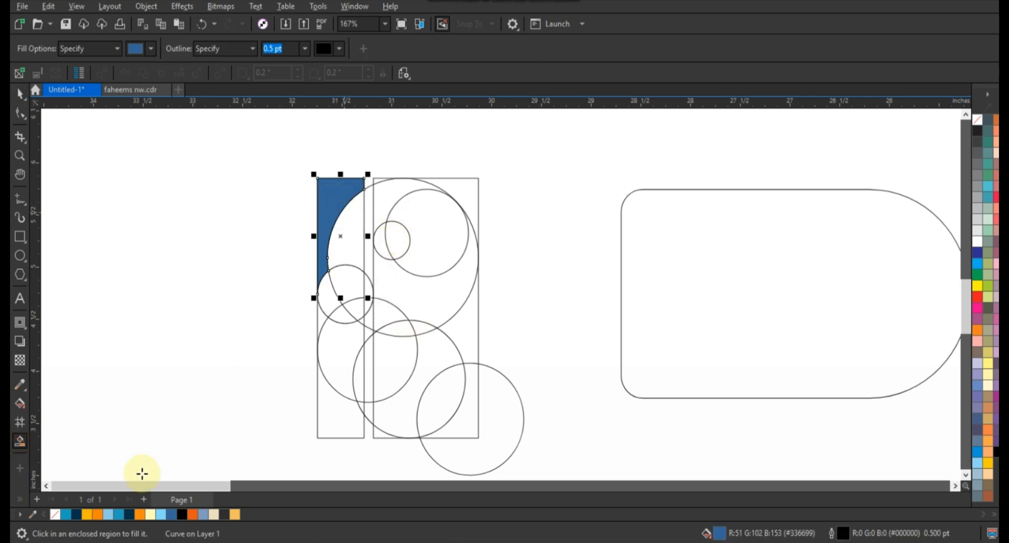
{"action": "left_click", "coordinate": [102, 514]}
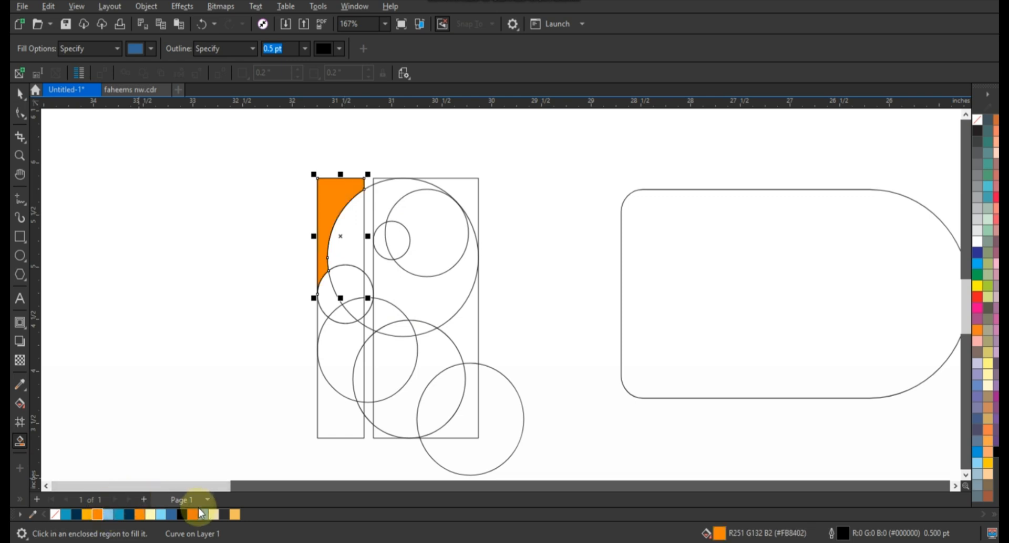
{"action": "left_click", "coordinate": [192, 514]}
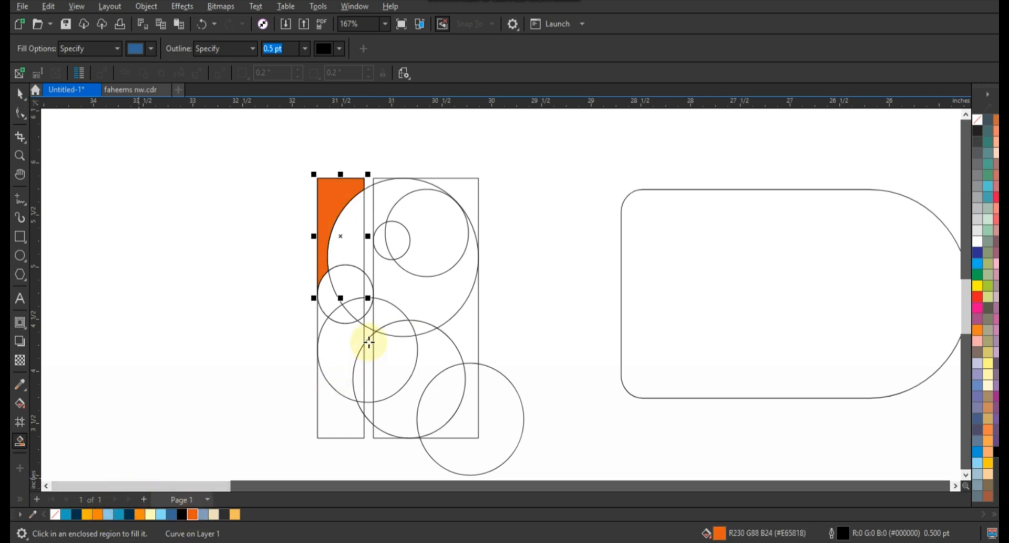
{"action": "left_click", "coordinate": [342, 227]}
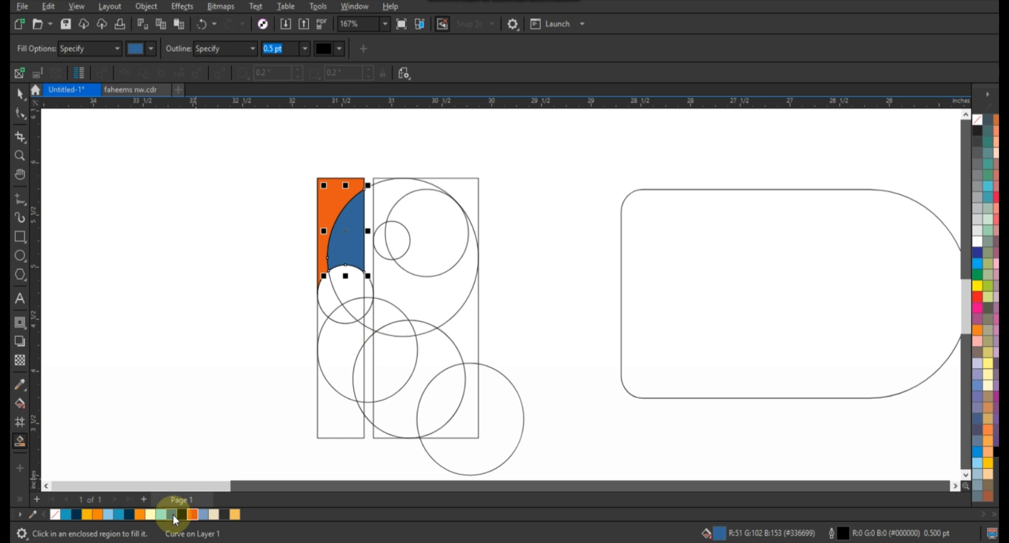
{"action": "left_click", "coordinate": [202, 514]}
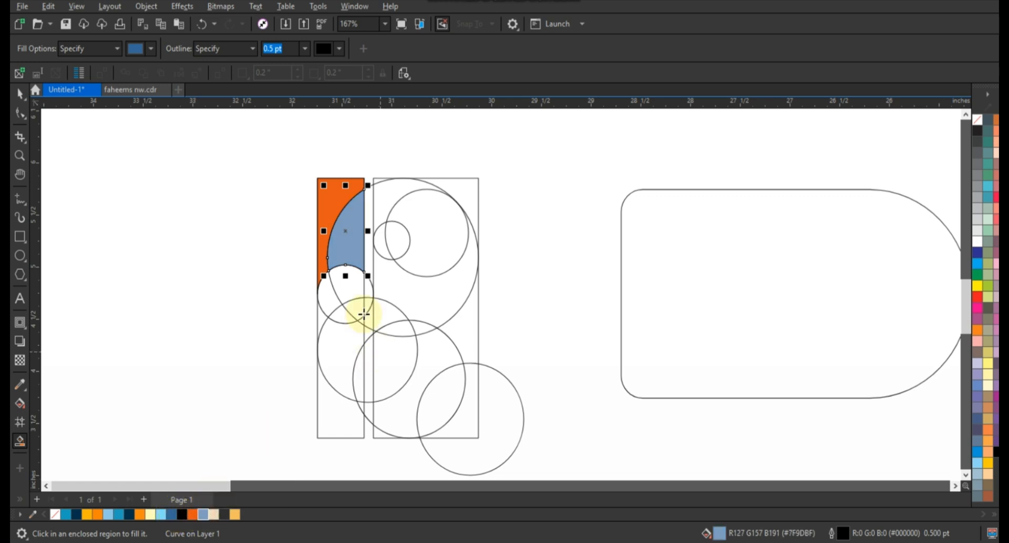
Fill the small left circle's overlap with the large circle orange and its remaining left sliver cream (#EEDFC0)
{"action": "left_click", "coordinate": [355, 290]}
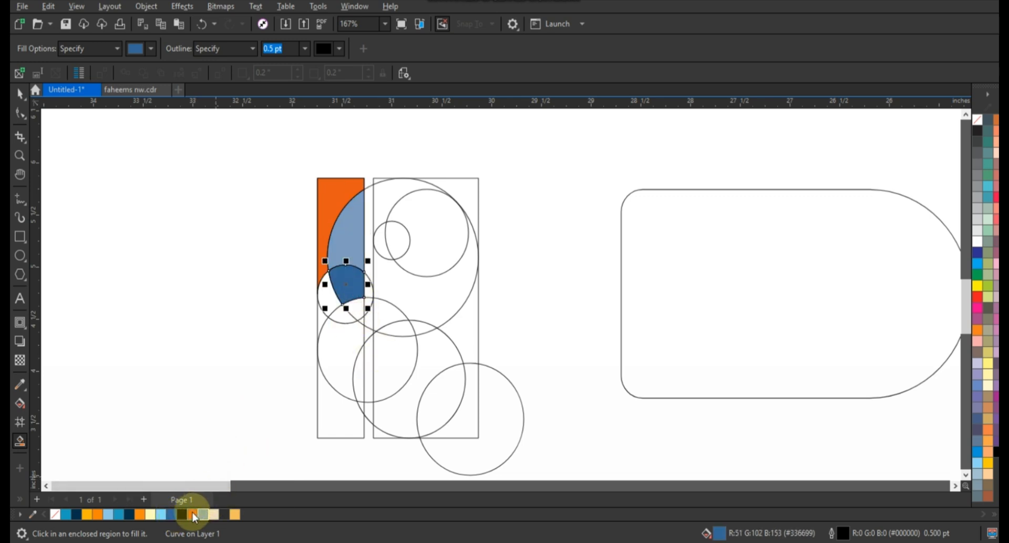
{"action": "left_click", "coordinate": [192, 514]}
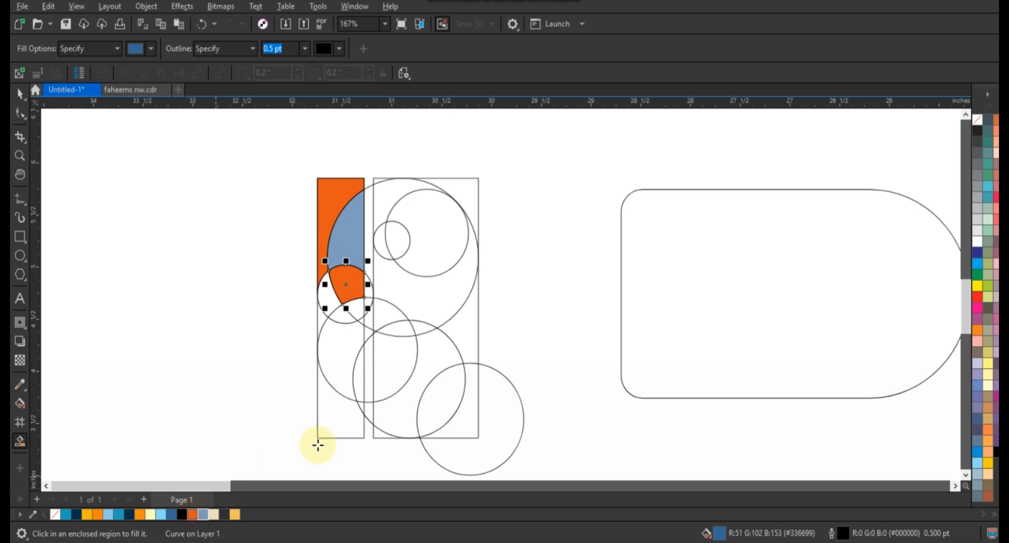
{"action": "left_click", "coordinate": [334, 303]}
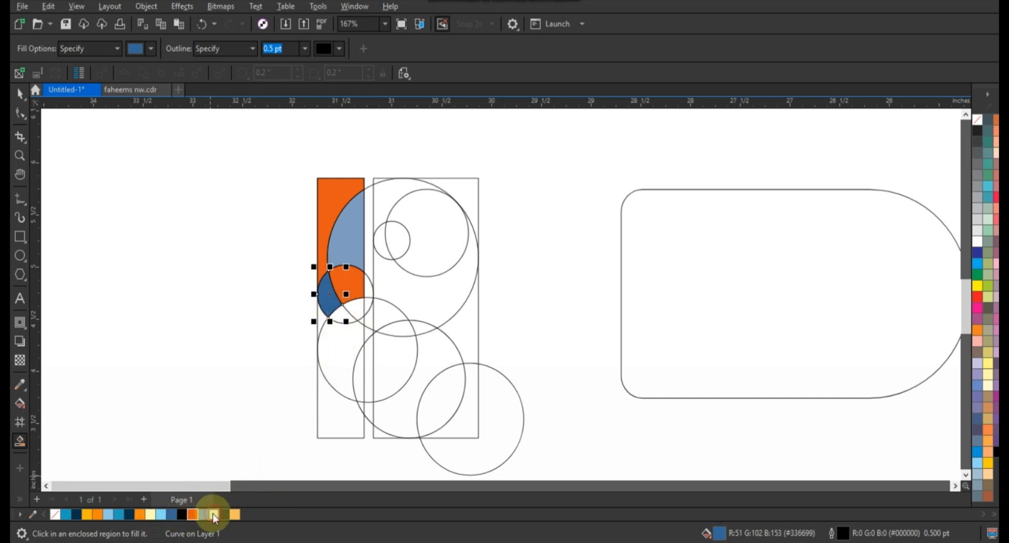
{"action": "left_click", "coordinate": [214, 515]}
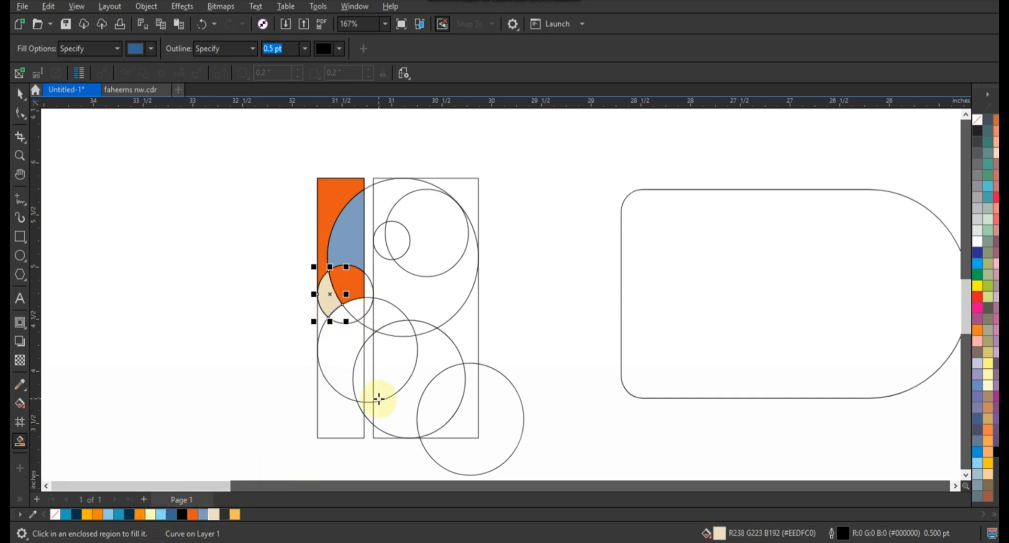
Fill the narrow rectangle's regions above and below the lower-left circle dark gray (#2F2F2F)
{"action": "left_click", "coordinate": [322, 321]}
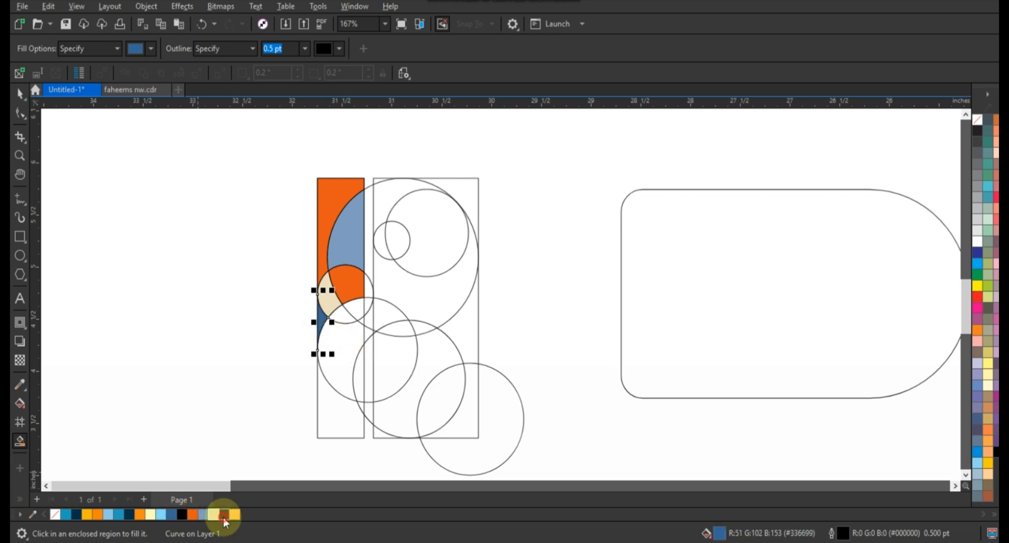
{"action": "left_click", "coordinate": [224, 516]}
{"action": "left_click", "coordinate": [351, 418]}
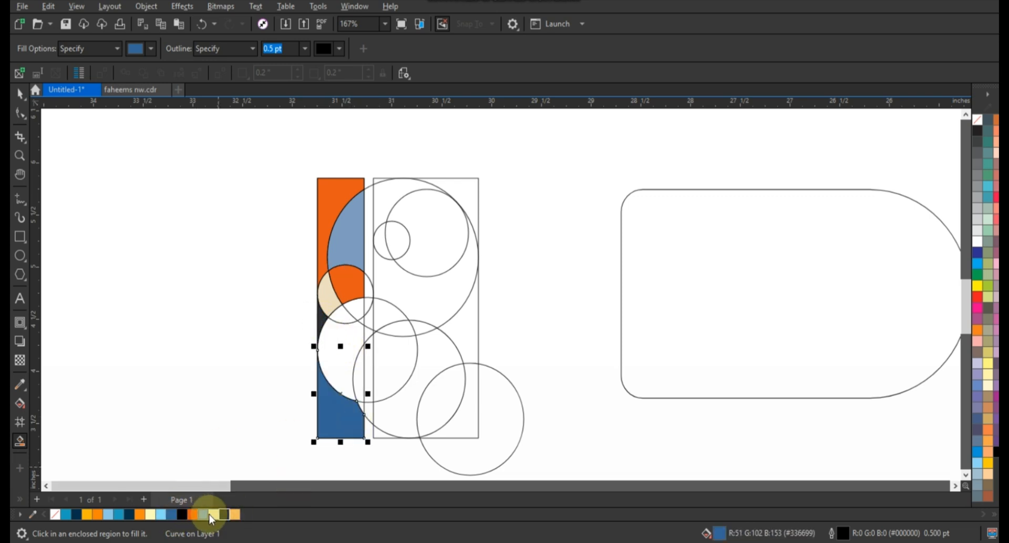
{"action": "left_click", "coordinate": [223, 513]}
Fill the lower-left circle's main region light blue and weld it with the adjoining filled pieces into one crescent shape
{"action": "left_click", "coordinate": [339, 355]}
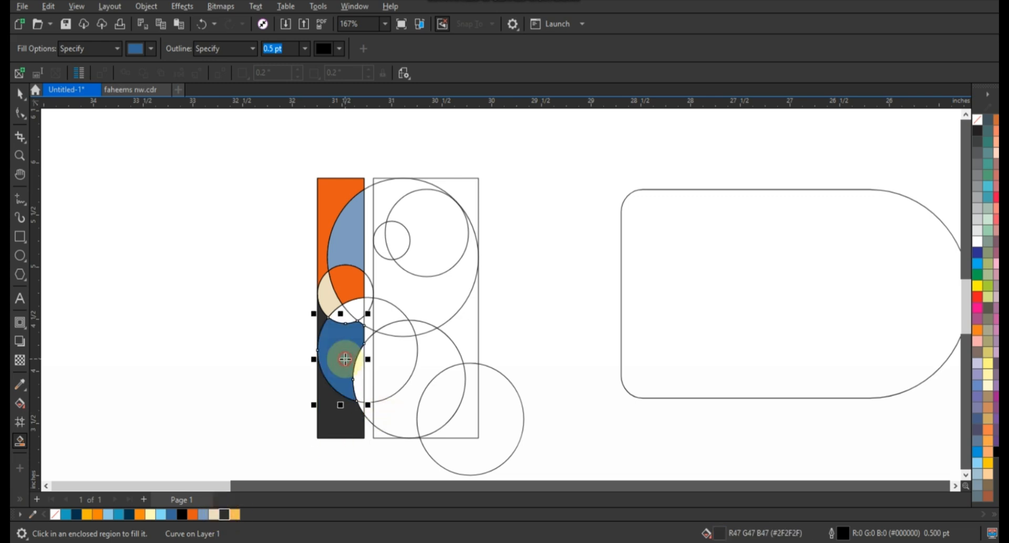
{"action": "left_click", "coordinate": [205, 514]}
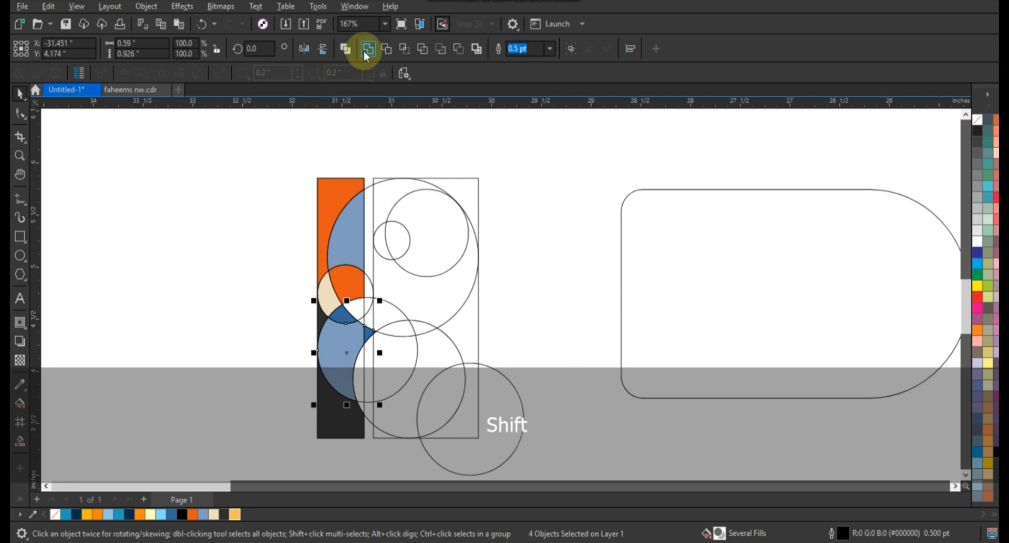
{"action": "left_click", "coordinate": [368, 48]}
{"action": "left_click", "coordinate": [224, 267]}
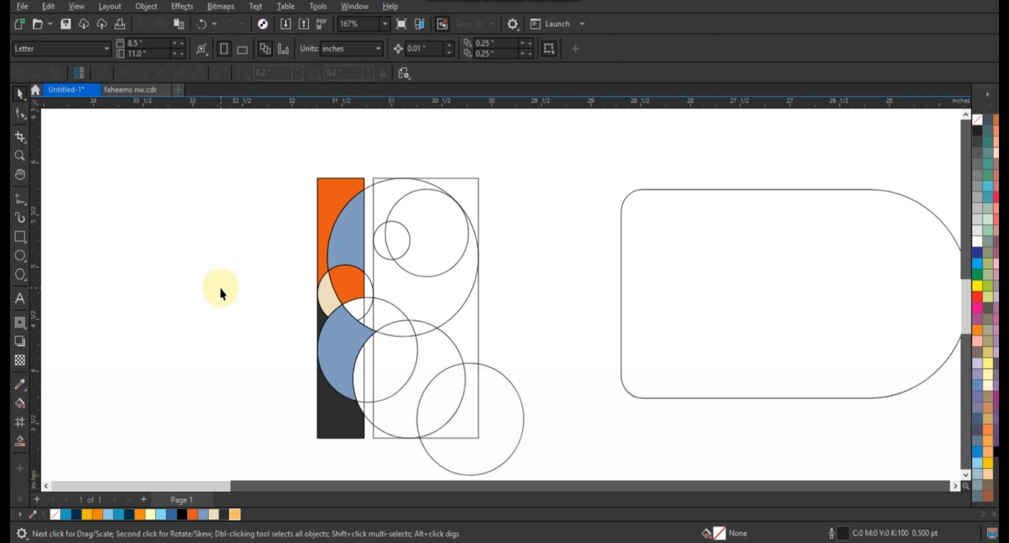
Smart Fill each enclosed region of the lower-middle circle, leaving out its overlaps with the large and lower-right circles
{"action": "left_click", "coordinate": [27, 443]}
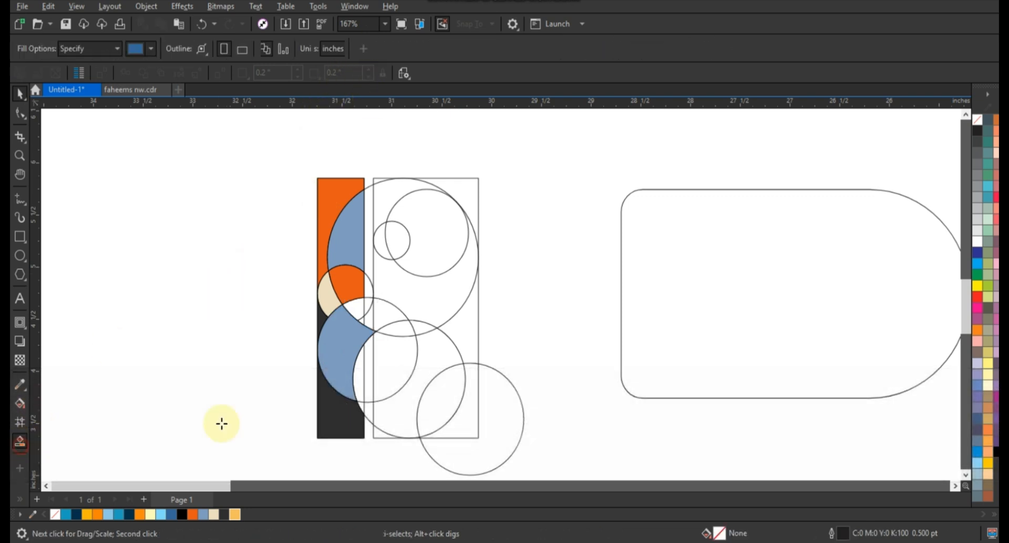
{"action": "left_click", "coordinate": [362, 361]}
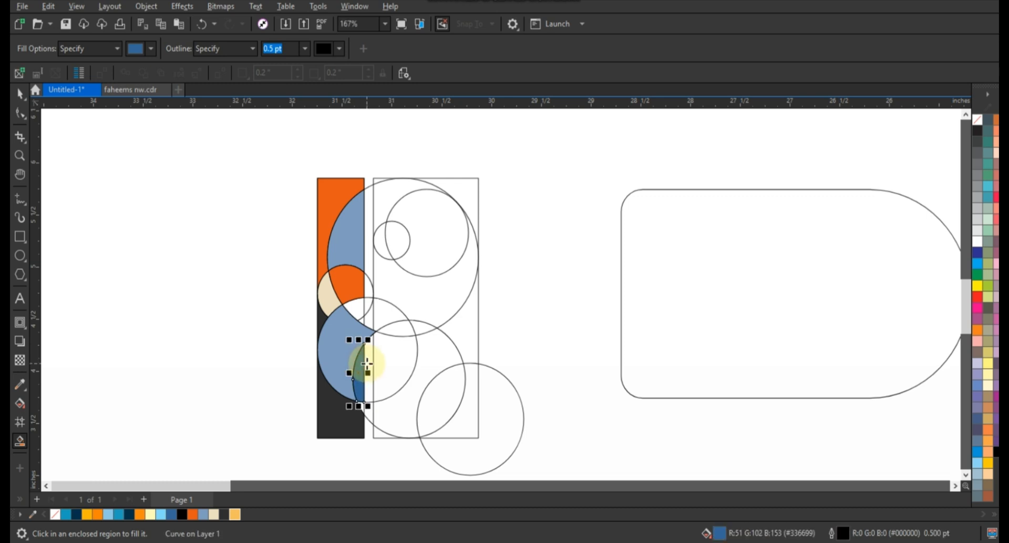
{"action": "left_click", "coordinate": [376, 362]}
{"action": "left_click", "coordinate": [426, 362]}
{"action": "left_click", "coordinate": [378, 401]}
{"action": "left_click", "coordinate": [370, 408]}
{"action": "left_click", "coordinate": [363, 405]}
Weld the lower-middle circle's filled pieces into one shape and color it orange (#E65818)
{"action": "left_click", "coordinate": [20, 95]}
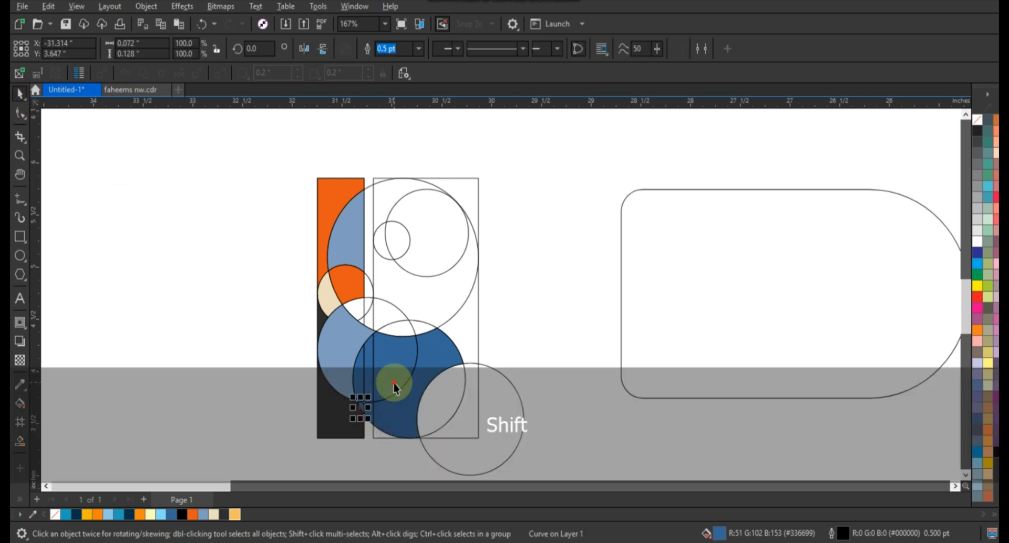
{"action": "left_click", "coordinate": [395, 386], "text": "shift"}
{"action": "left_click", "coordinate": [370, 375], "text": "shift"}
{"action": "left_click", "coordinate": [358, 387], "text": "shift"}
{"action": "left_click", "coordinate": [444, 358], "text": "shift"}
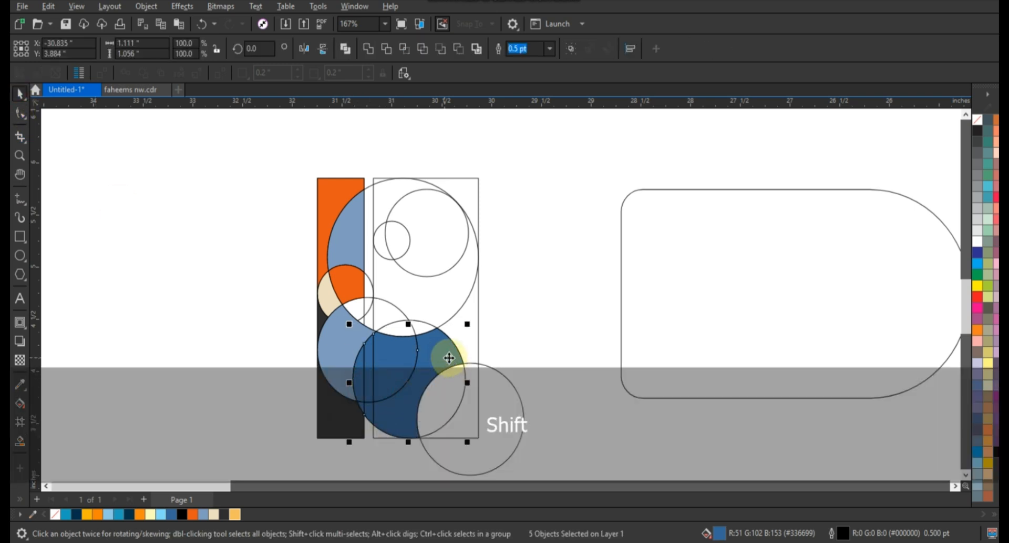
{"action": "left_click", "coordinate": [370, 51]}
{"action": "left_click_drag", "start_coordinate": [214, 378], "coordinate": [387, 438]}
{"action": "left_click", "coordinate": [420, 365], "text": "shift"}
{"action": "left_click", "coordinate": [368, 48]}
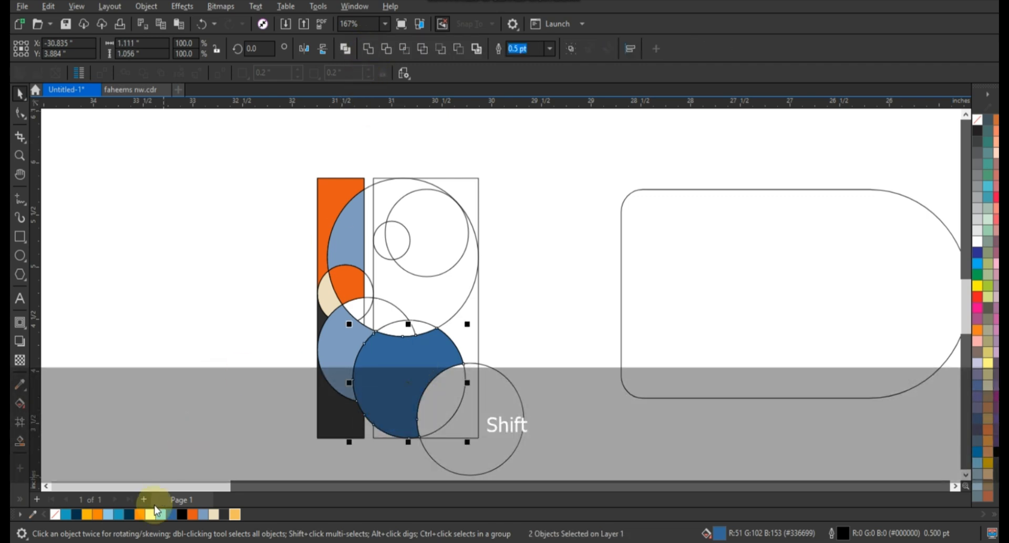
{"action": "left_click", "coordinate": [193, 514]}
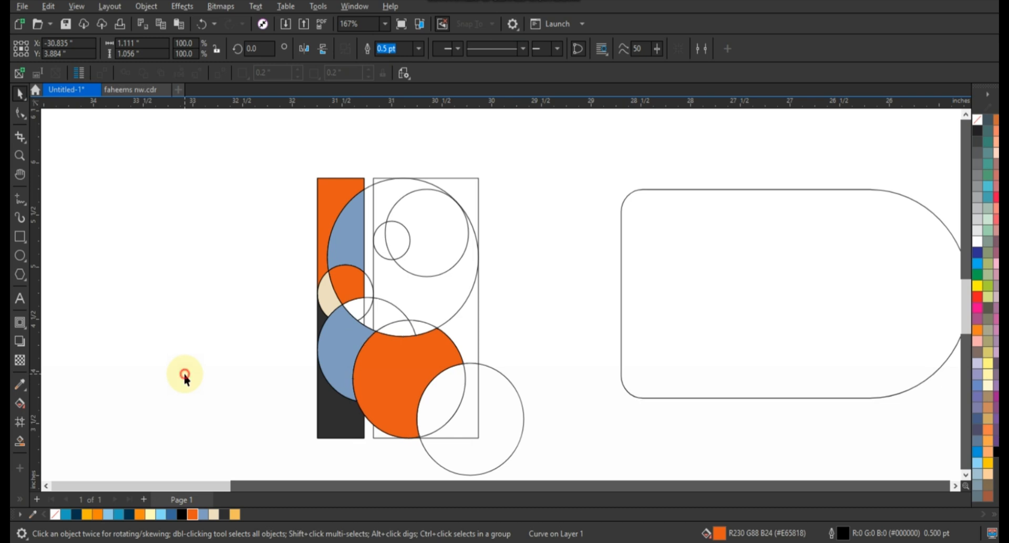
{"action": "left_click", "coordinate": [185, 376]}
Smart Fill the small lower-left corner of the wide rectangle and color it light blue
{"action": "left_click", "coordinate": [25, 443]}
{"action": "left_click", "coordinate": [383, 433]}
{"action": "left_click", "coordinate": [21, 94]}
{"action": "left_click", "coordinate": [203, 514]}
{"action": "left_click", "coordinate": [189, 420]}
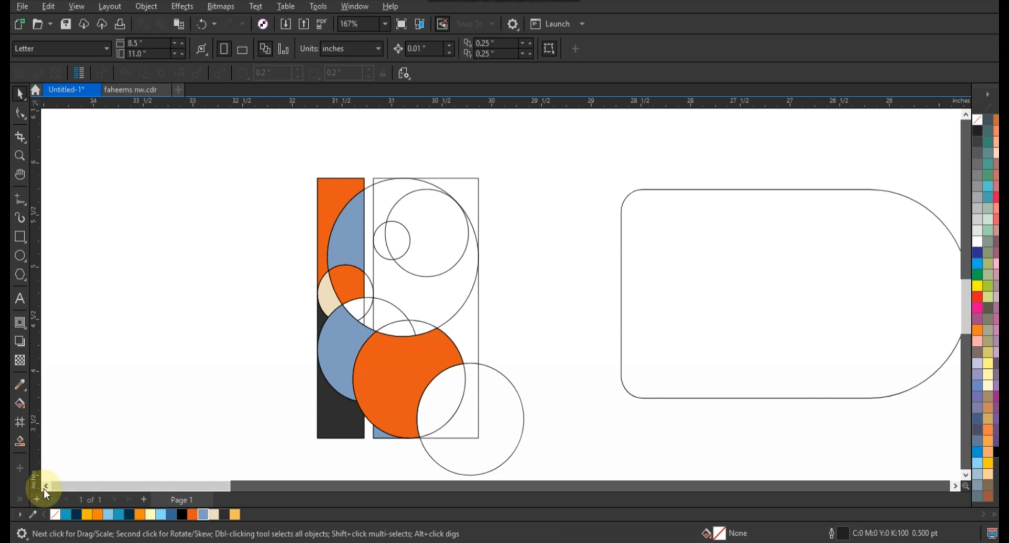
{"action": "left_click", "coordinate": [524, 424]}
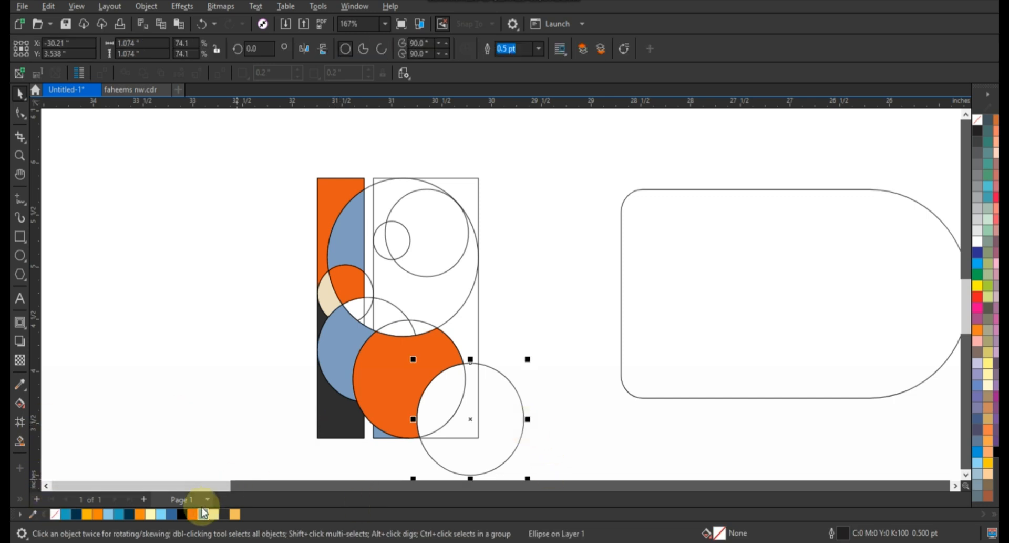
{"action": "left_click", "coordinate": [224, 514]}
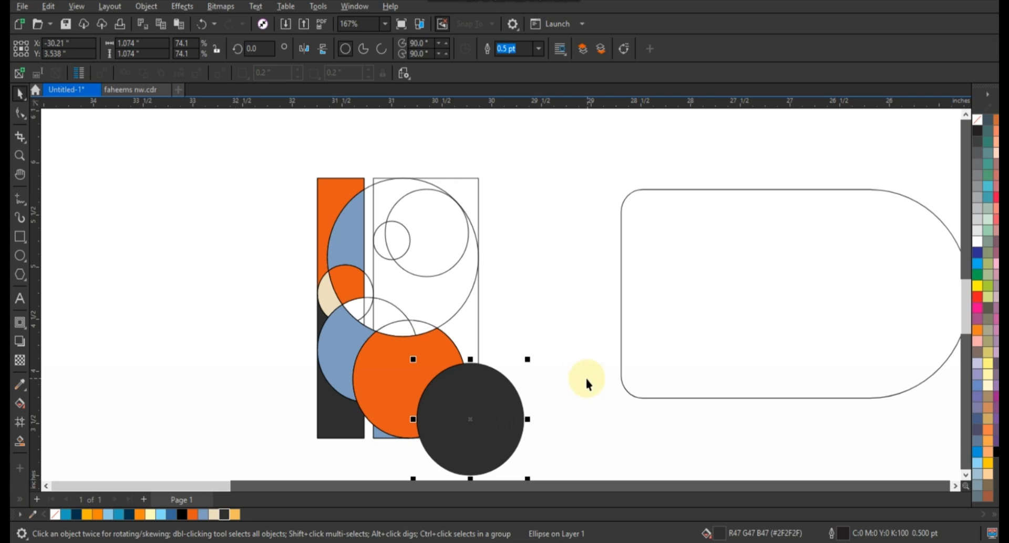
{"action": "key", "text": "ctrl+z"}
Smart Fill the lower-right circle's regions inside the wide rectangle, weld them, and color the shape dark gray (#2F2F2F)
{"action": "left_click", "coordinate": [20, 441]}
{"action": "left_click", "coordinate": [469, 425]}
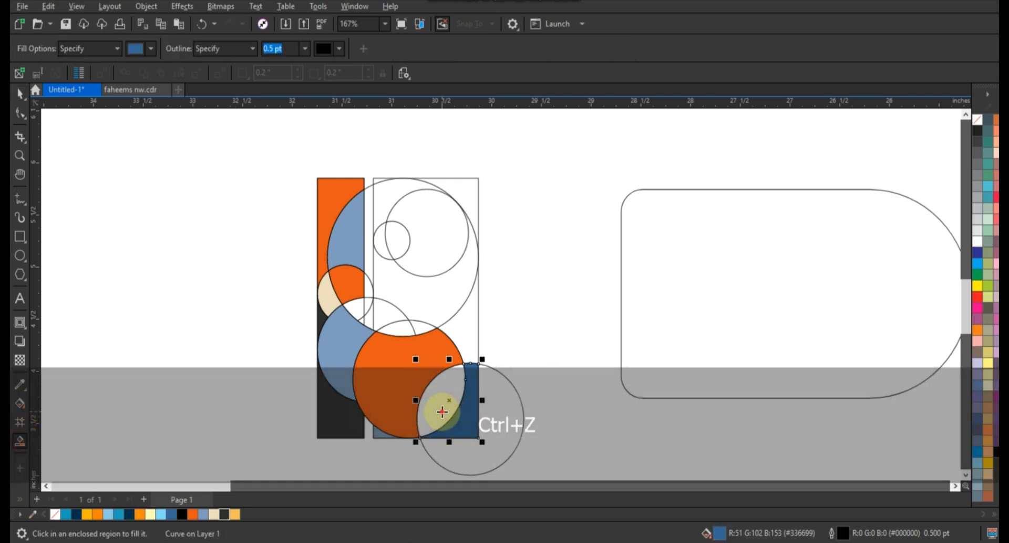
{"action": "key", "text": "space"}
{"action": "left_click", "coordinate": [461, 430], "text": "shift"}
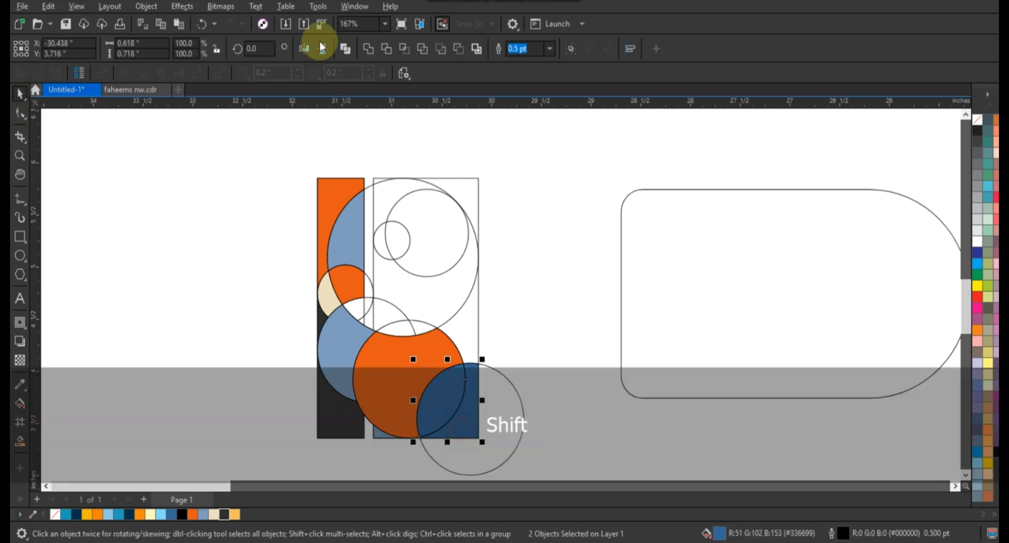
{"action": "left_click", "coordinate": [371, 52]}
{"action": "left_click", "coordinate": [226, 513]}
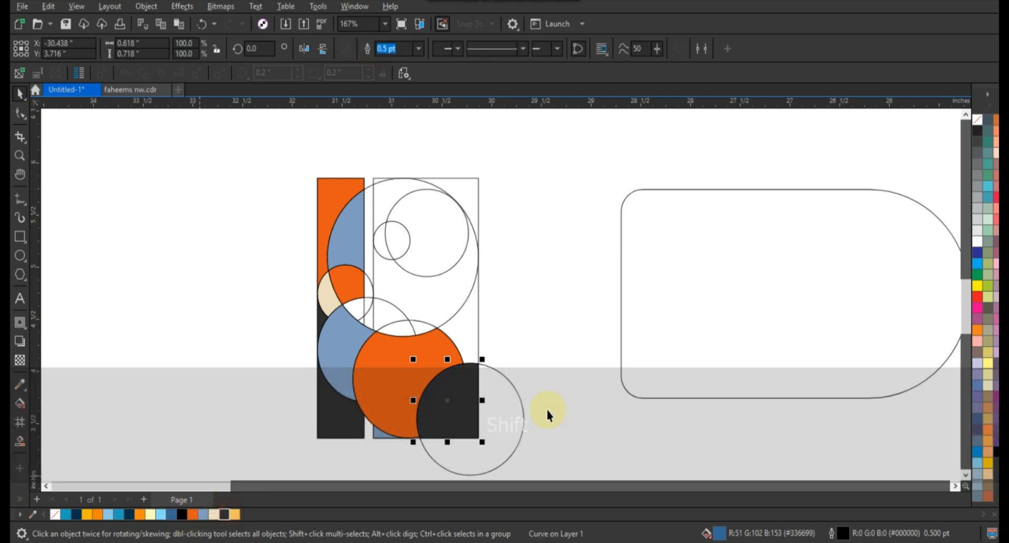
{"action": "left_click", "coordinate": [522, 410]}
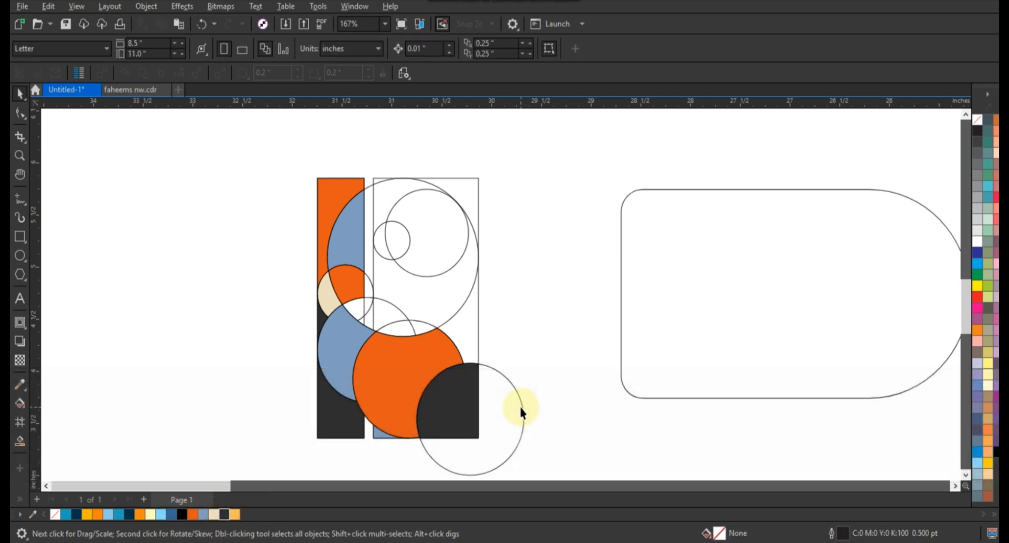
Smart Fill the wide rectangle's right-hand region between the large and lower-right circles and color it yellow (#F5BF5D)
{"action": "left_click", "coordinate": [21, 442]}
{"action": "left_click", "coordinate": [462, 335]}
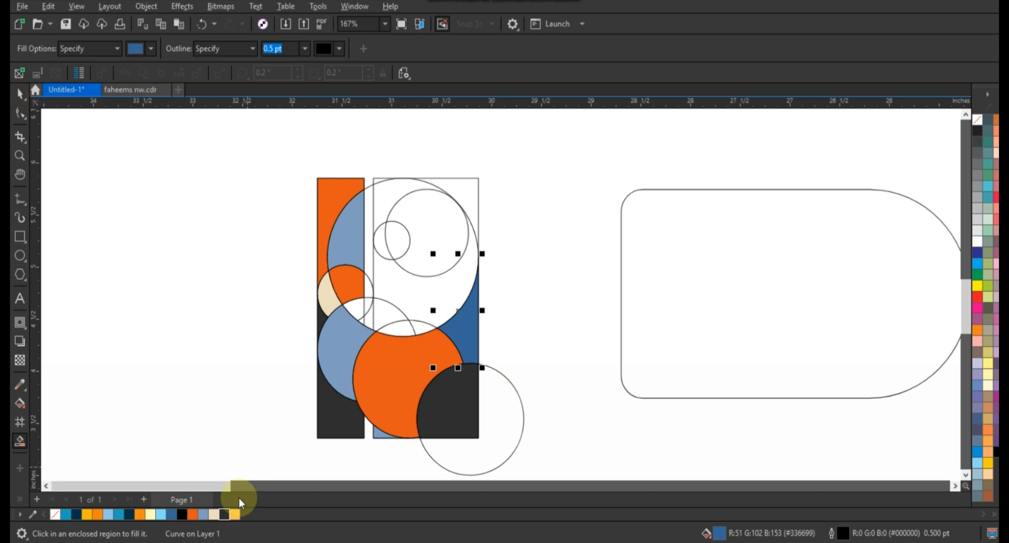
{"action": "key", "text": "space"}
{"action": "left_click", "coordinate": [214, 514]}
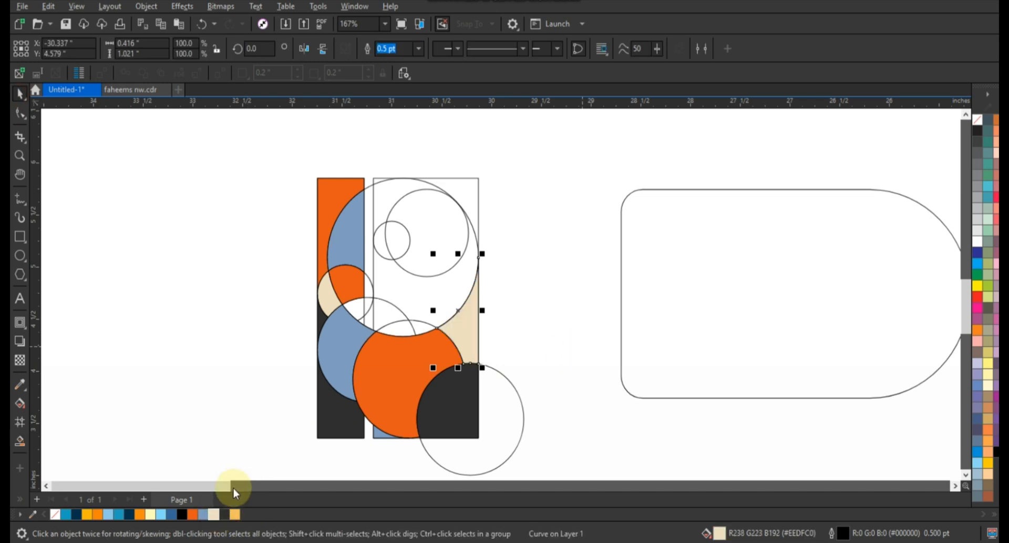
{"action": "left_click", "coordinate": [234, 514]}
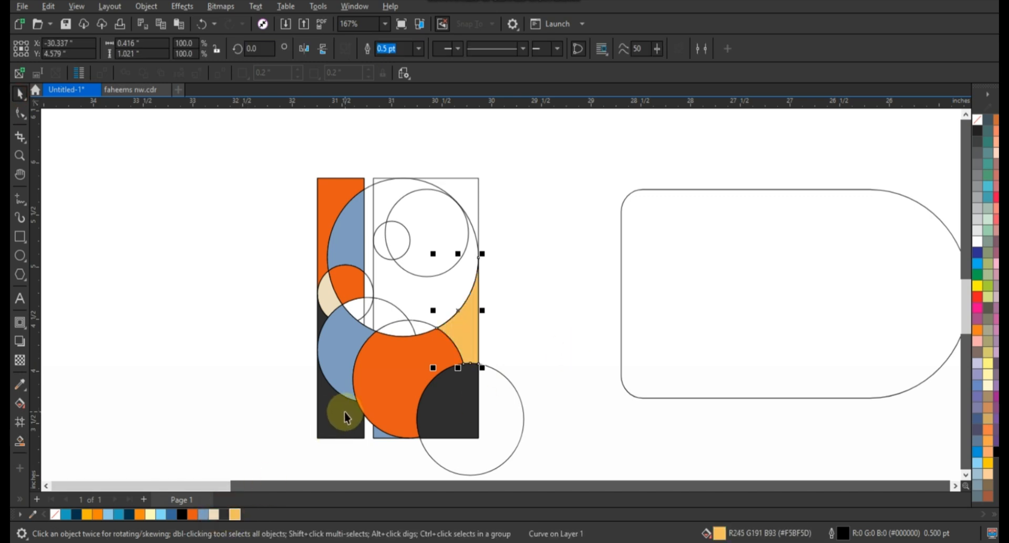
Smart Fill the overlap between the large and lower-middle circles, weld its two pieces, and color it yellow
{"action": "left_click", "coordinate": [20, 441]}
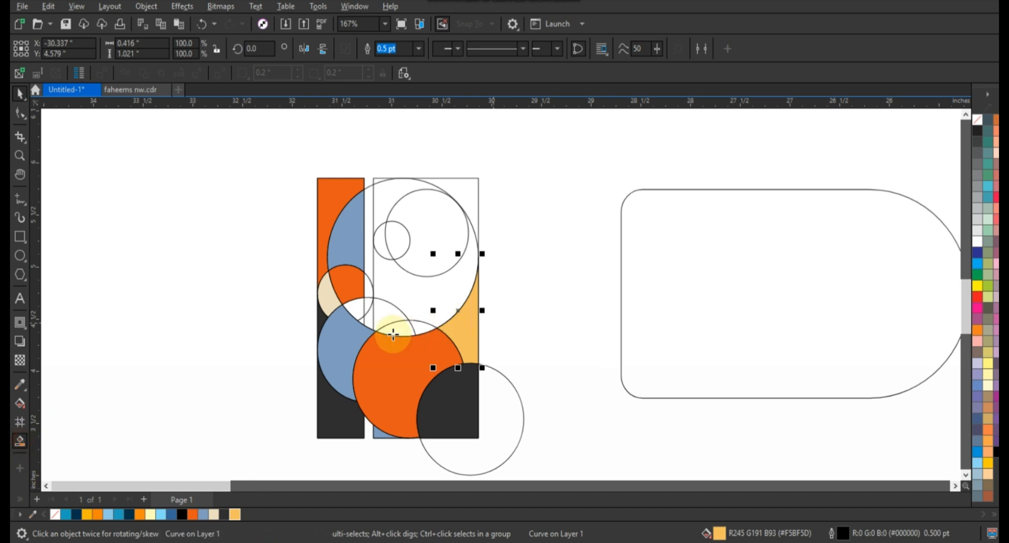
{"action": "left_click", "coordinate": [397, 332]}
{"action": "left_click", "coordinate": [423, 328]}
{"action": "left_click", "coordinate": [20, 93]}
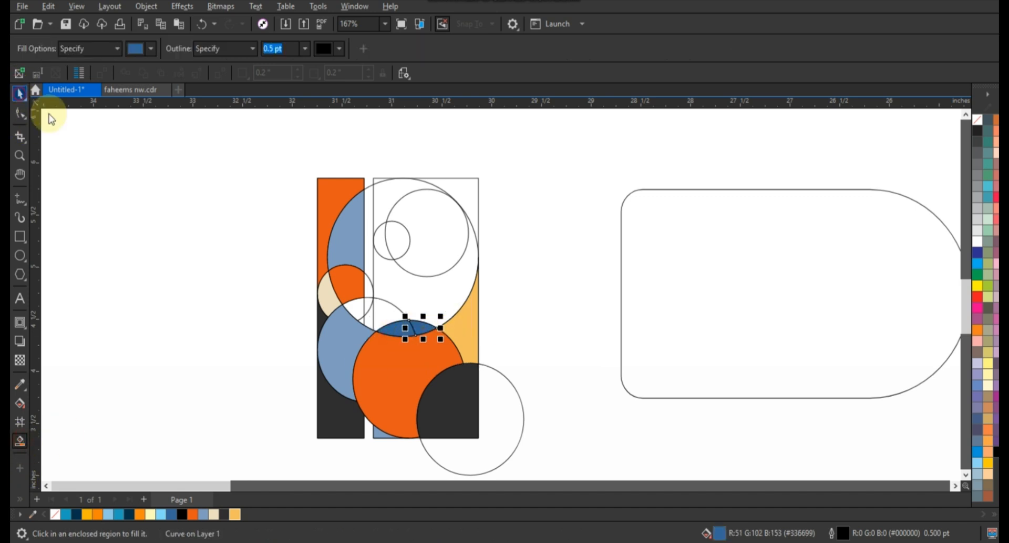
{"action": "left_click_drag", "start_coordinate": [536, 311], "coordinate": [368, 344]}
{"action": "left_click", "coordinate": [369, 49]}
{"action": "left_click", "coordinate": [236, 514]}
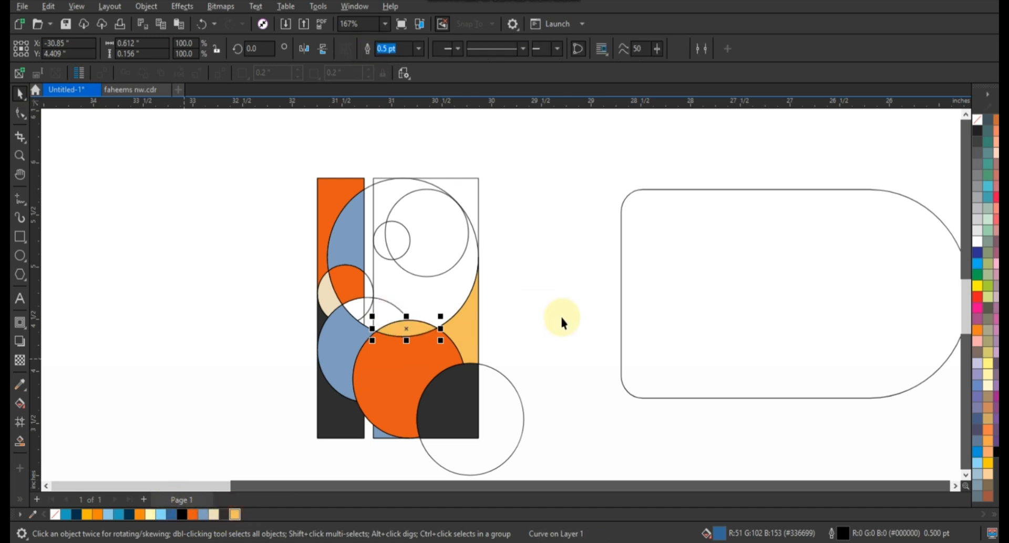
{"action": "left_click", "coordinate": [560, 314]}
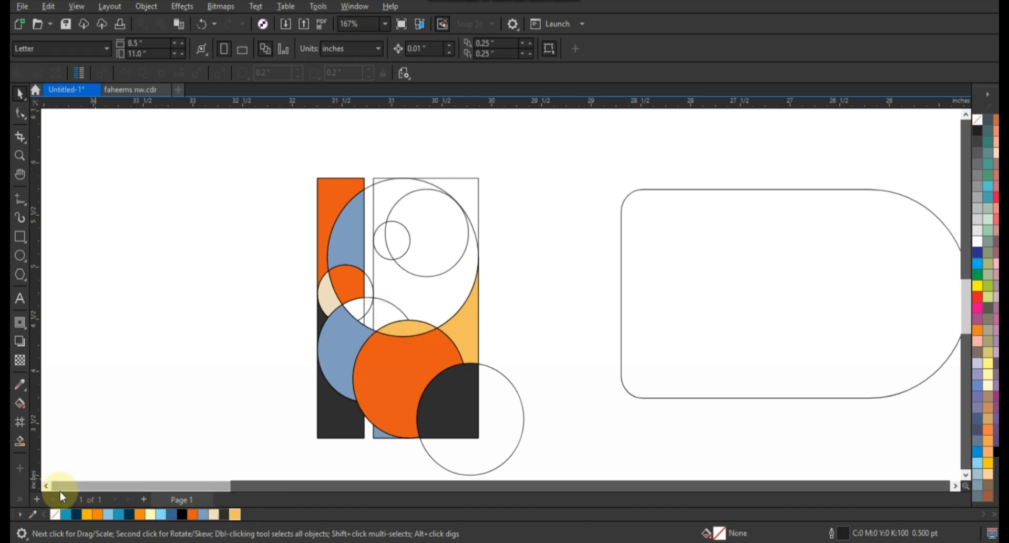
Smart Fill the lower-left circle's remaining regions inside the large circle, weld them, and color the shape dark gray
{"action": "left_click", "coordinate": [20, 442]}
{"action": "left_click", "coordinate": [369, 318]}
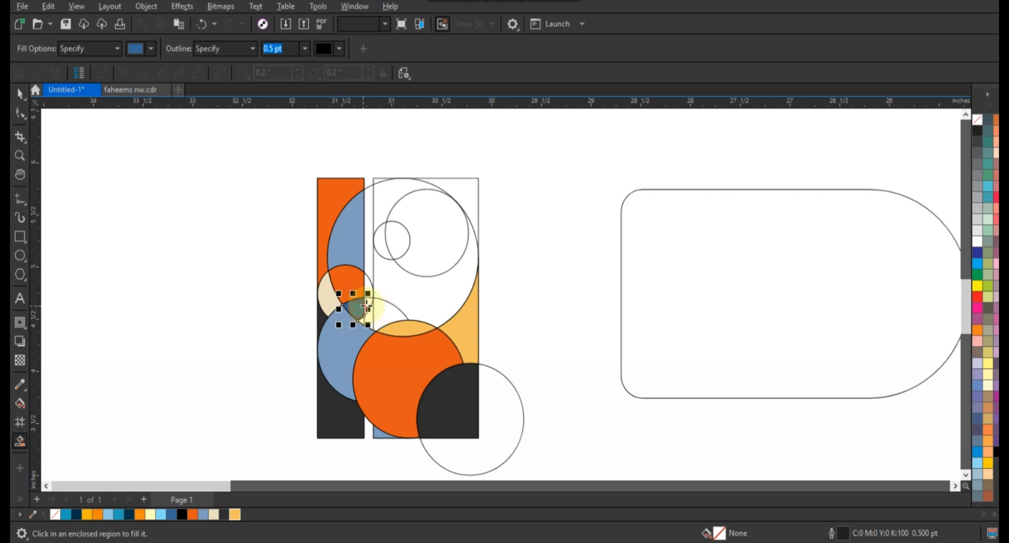
{"action": "left_click", "coordinate": [376, 322]}
{"action": "left_click", "coordinate": [18, 96]}
{"action": "left_click_drag", "start_coordinate": [255, 288], "coordinate": [420, 339]}
{"action": "left_click", "coordinate": [373, 50]}
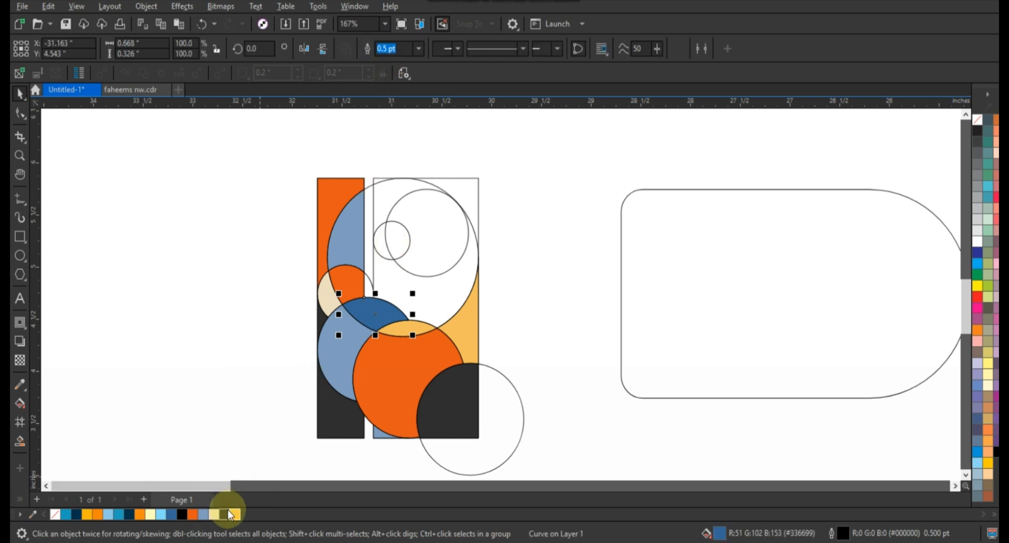
{"action": "left_click", "coordinate": [227, 513]}
{"action": "left_click", "coordinate": [209, 342]}
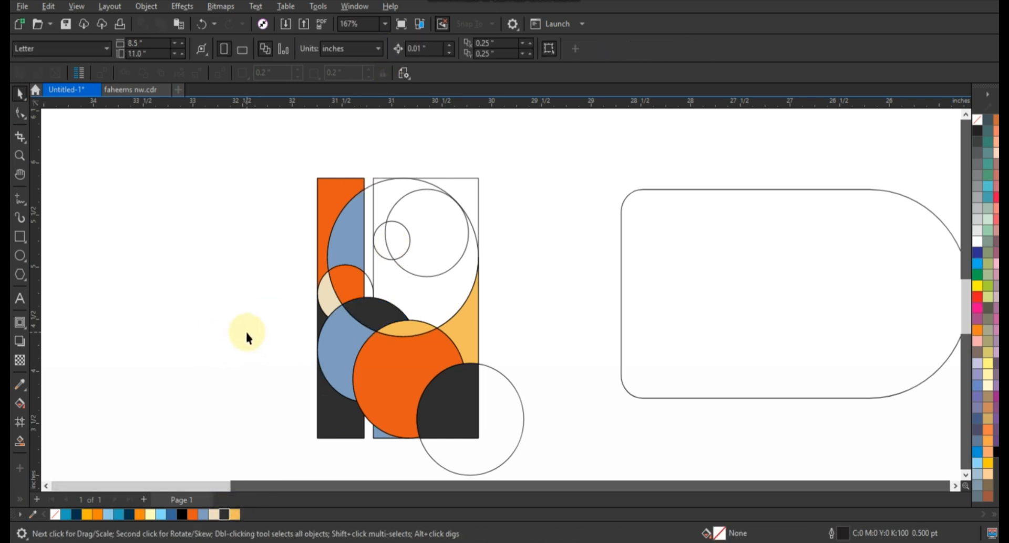
{"action": "left_click", "coordinate": [20, 439]}
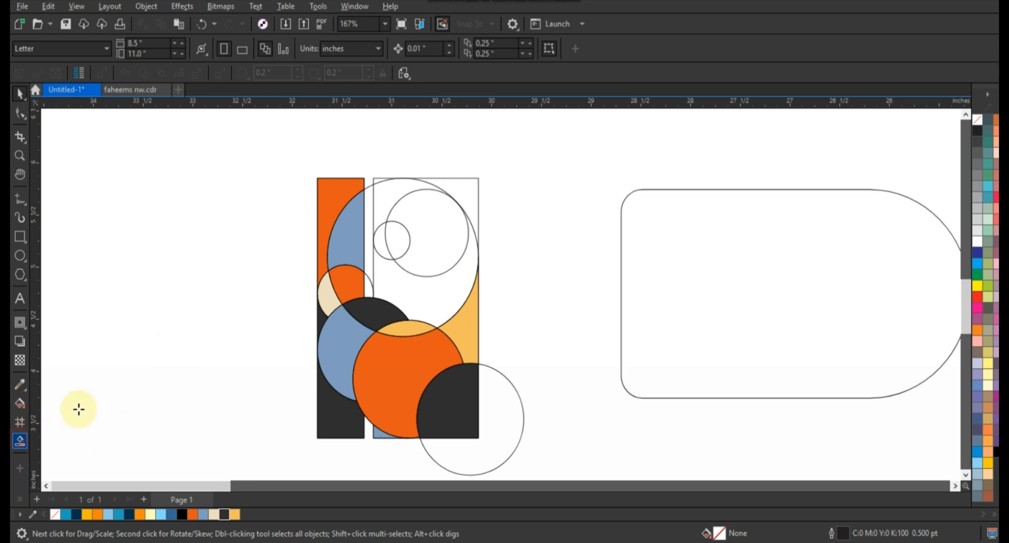
{"action": "left_click", "coordinate": [374, 312]}
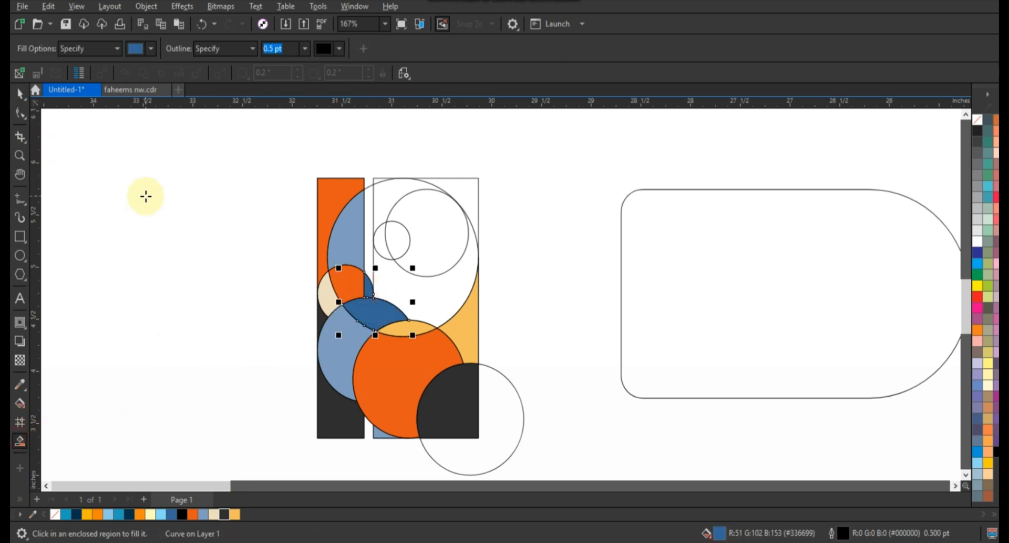
{"action": "key", "text": "ctrl+z"}
{"action": "key", "text": "Escape"}
{"action": "left_click", "coordinate": [366, 280]}
{"action": "key", "text": "ctrl+z"}
Smart Fill the small left circle's remaining right sliver, send the piece to the back, and weld it with the orange section
{"action": "left_click", "coordinate": [366, 280]}
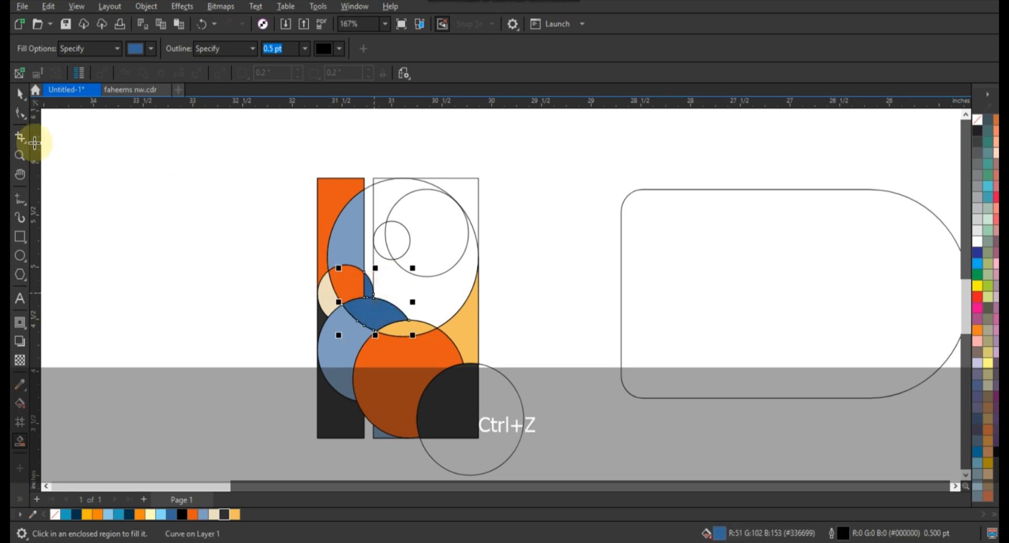
{"action": "left_click", "coordinate": [20, 94]}
{"action": "key", "text": "shift+Page_Down"}
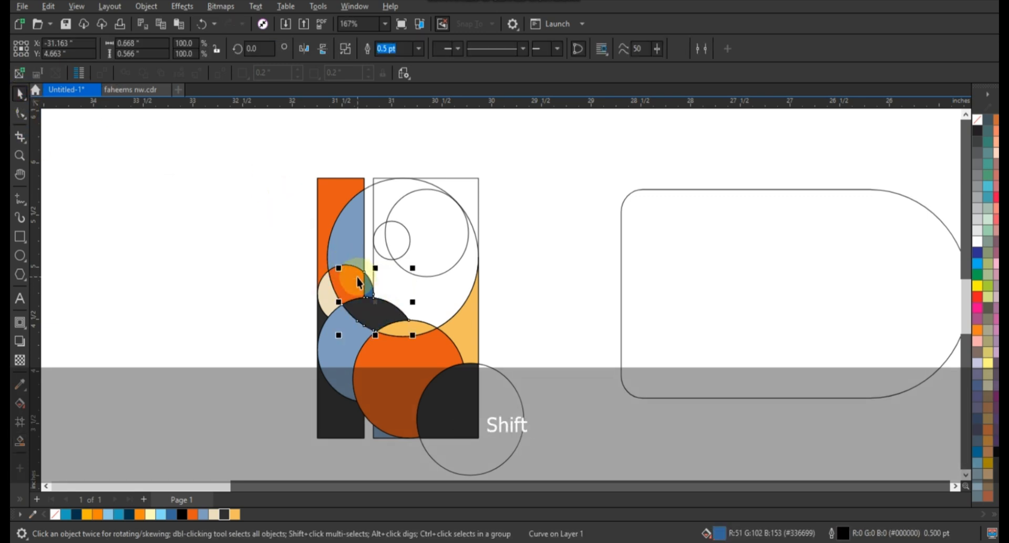
{"action": "left_click", "coordinate": [351, 278], "text": "shift"}
{"action": "left_click", "coordinate": [368, 49]}
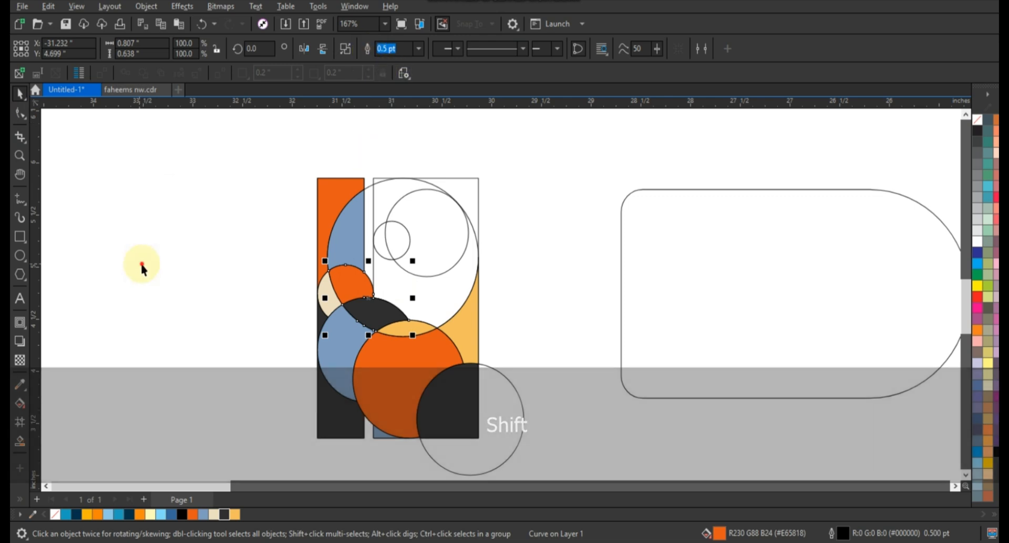
{"action": "left_click", "coordinate": [50, 441]}
Smart Fill the large circle's remaining area inside the wide rectangle, around the two inner circles, and color it light blue
{"action": "left_click", "coordinate": [20, 440]}
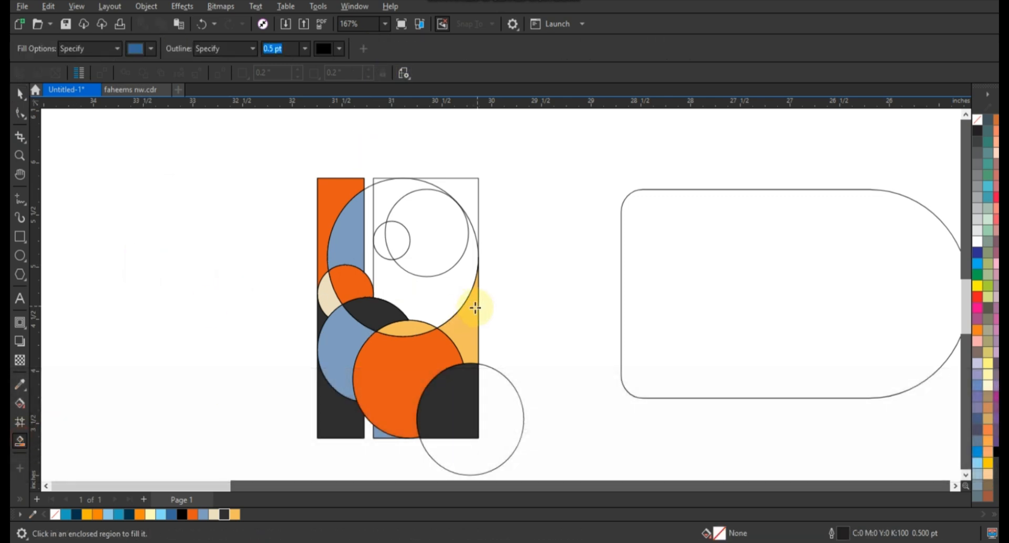
{"action": "left_click", "coordinate": [420, 293]}
{"action": "left_click", "coordinate": [20, 93]}
{"action": "left_click", "coordinate": [206, 514]}
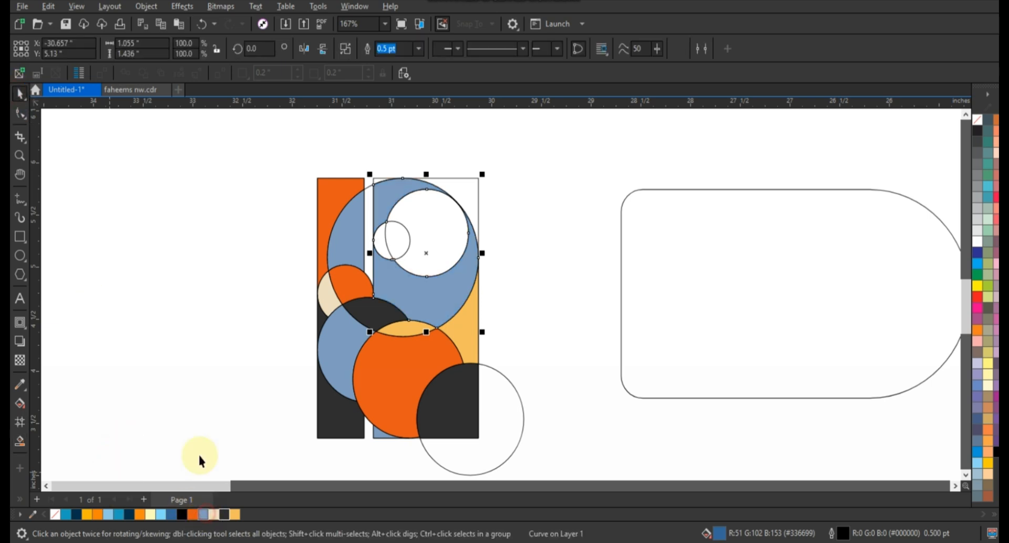
{"action": "left_click", "coordinate": [201, 357]}
Color the smallest inner circle yellow and the medium inner circle cream (#EEDFC0)
{"action": "left_click", "coordinate": [405, 230]}
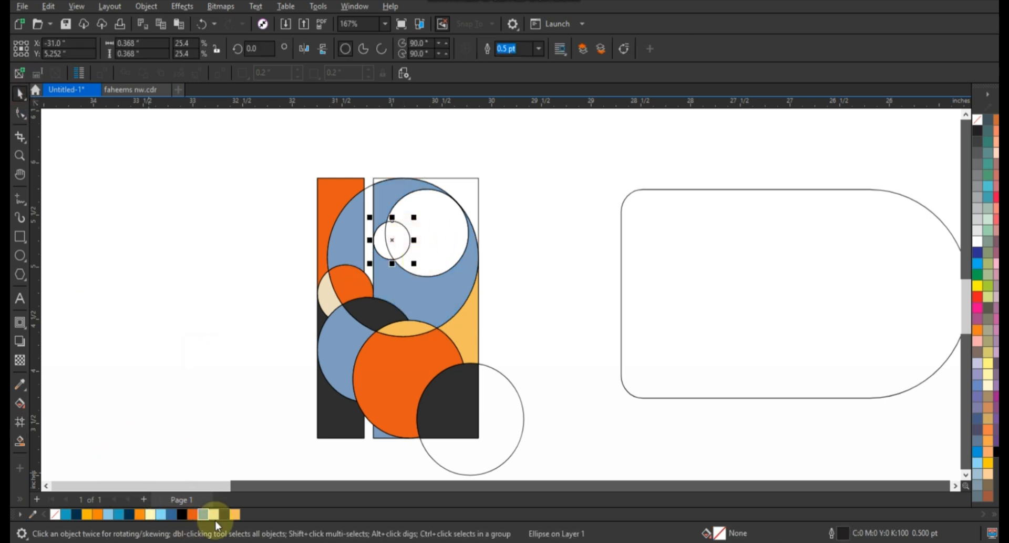
{"action": "left_click", "coordinate": [235, 513]}
{"action": "left_click", "coordinate": [447, 238]}
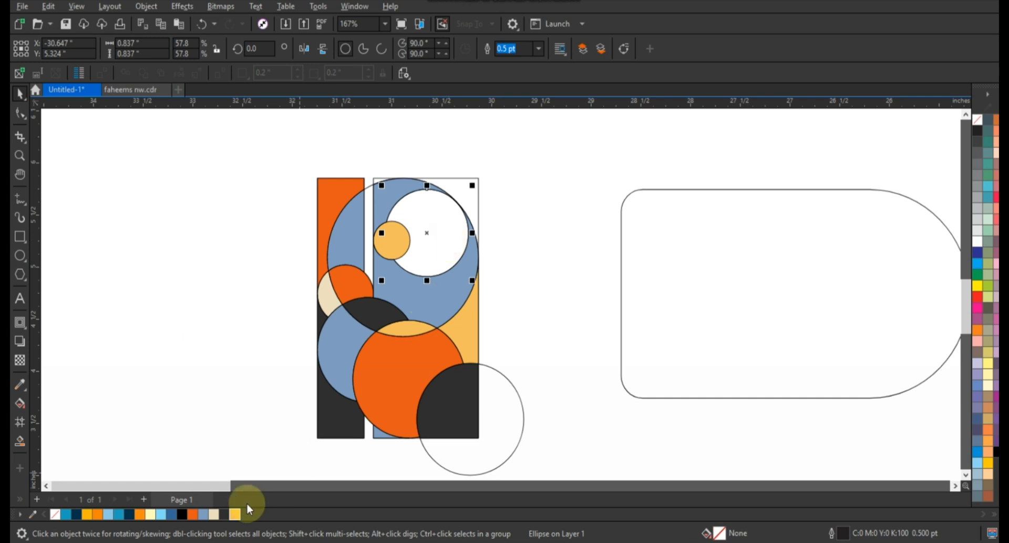
{"action": "left_click", "coordinate": [215, 514]}
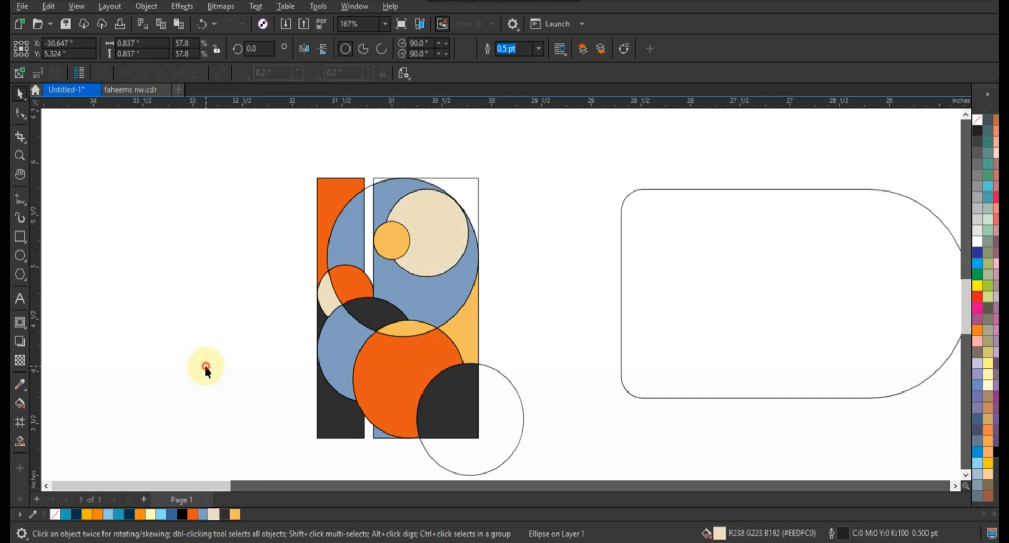
{"action": "left_click", "coordinate": [206, 368]}
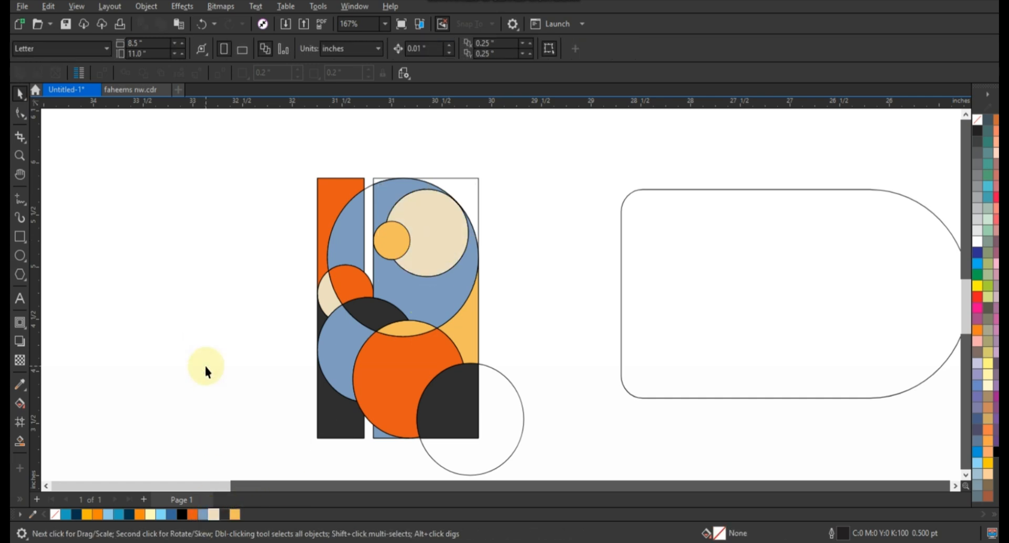
Smart Fill the wide rectangle's two upper corner regions outside the large circle and color them dark gray
{"action": "left_click", "coordinate": [20, 440]}
{"action": "left_click", "coordinate": [470, 204]}
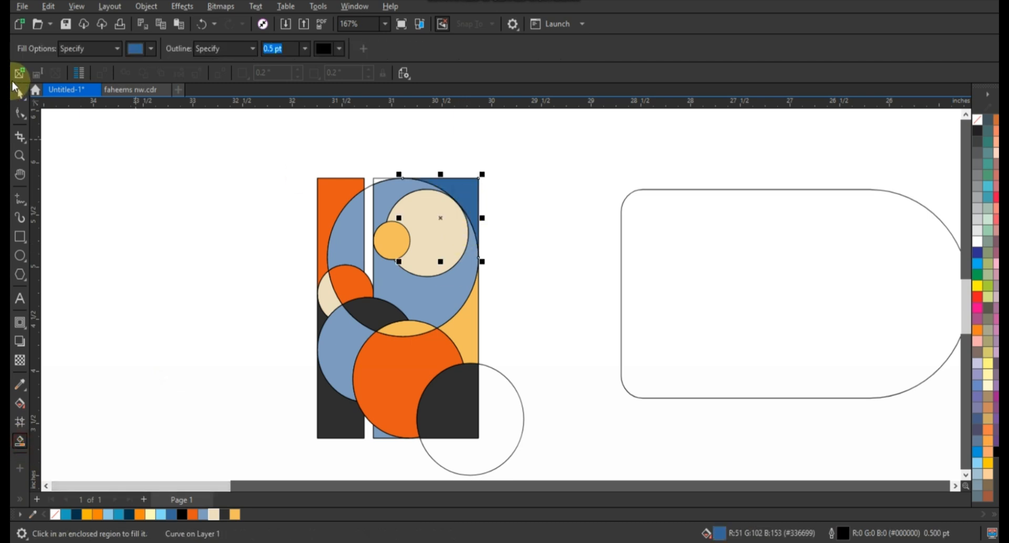
{"action": "key", "text": "space"}
{"action": "key", "text": "ctrl+z"}
{"action": "left_click", "coordinate": [20, 441]}
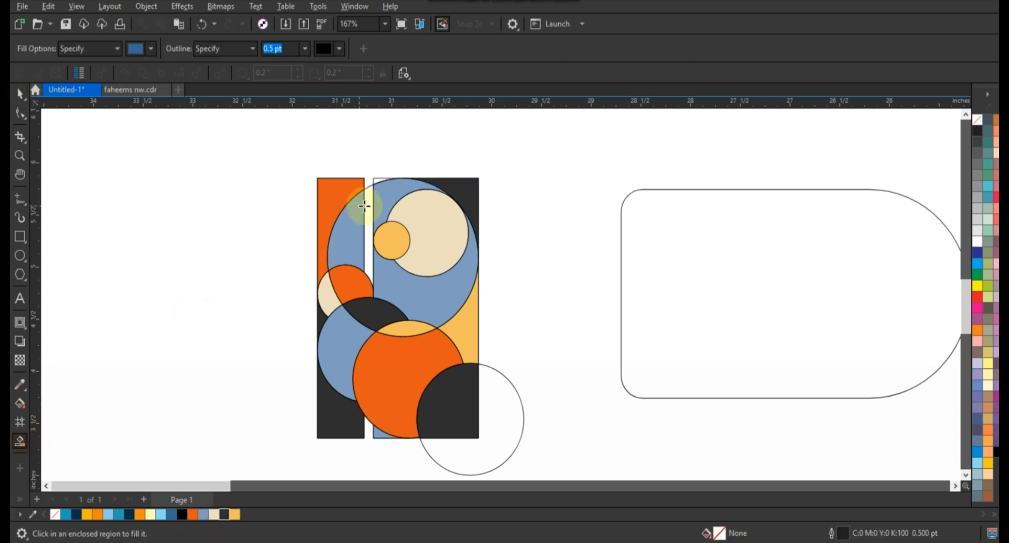
{"action": "left_click", "coordinate": [20, 95]}
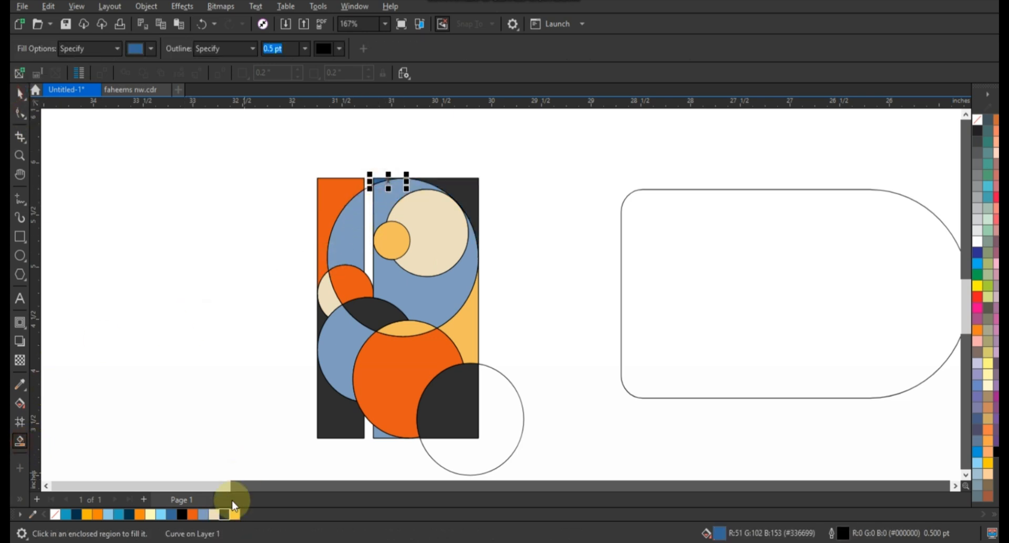
{"action": "left_click", "coordinate": [226, 514]}
{"action": "left_click", "coordinate": [220, 380]}
Delete the leftover outlined circle at the artwork's lower-right corner and remove the outlines from all the artwork pieces
{"action": "left_click", "coordinate": [513, 383]}
{"action": "key", "text": "Delete"}
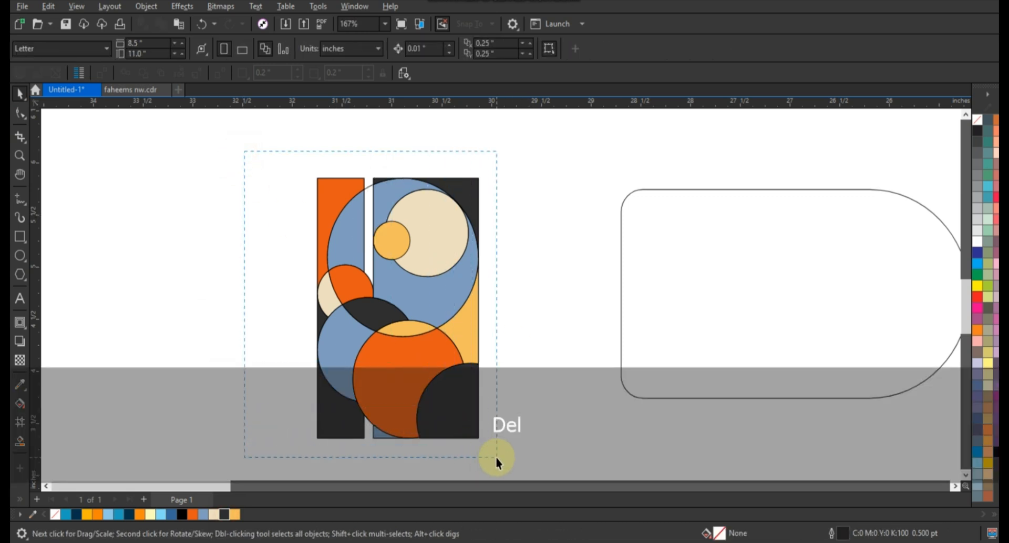
{"action": "left_click_drag", "start_coordinate": [496, 456], "coordinate": [495, 455]}
{"action": "right_click", "coordinate": [976, 123]}
{"action": "left_click", "coordinate": [896, 135]}
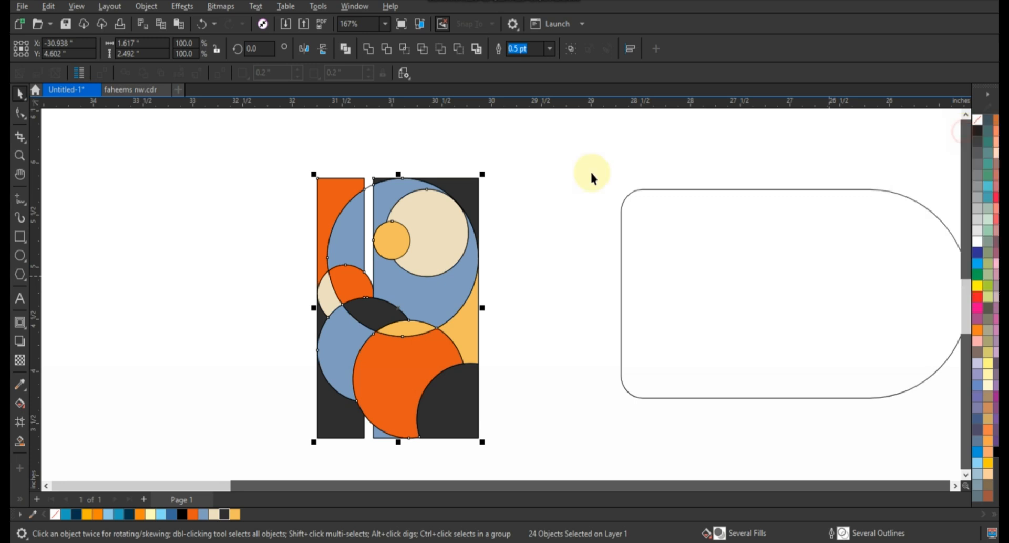
Group all the artwork pieces and align the group with the left edge of the rounded card shape
{"action": "left_click", "coordinate": [278, 175]}
{"action": "left_click_drag", "start_coordinate": [272, 150], "coordinate": [495, 451]}
{"action": "key", "text": "ctrl+g"}
{"action": "scroll", "coordinate": [391, 320], "scroll_direction": "down", "scroll_amount": 1}
{"action": "left_click", "coordinate": [652, 338], "text": "shift"}
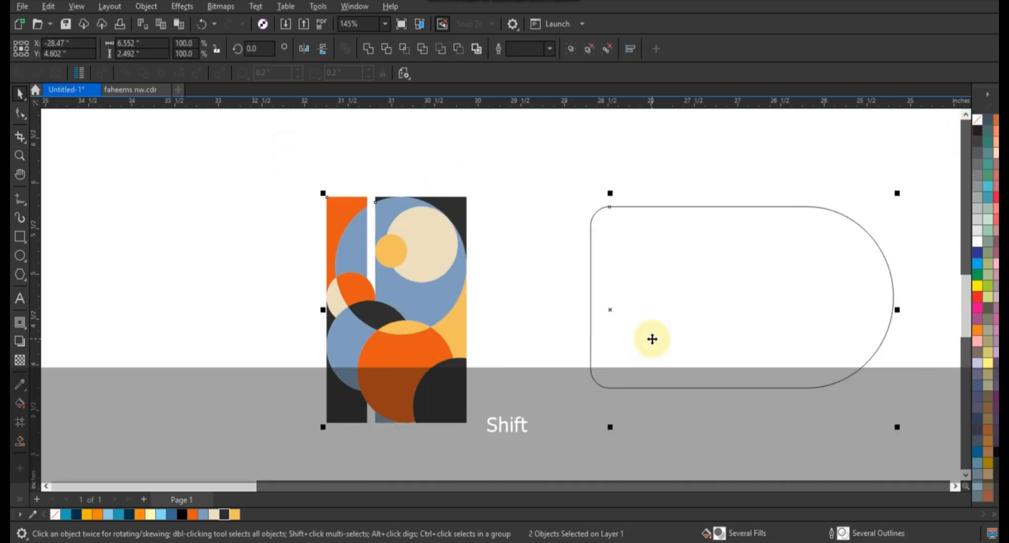
{"action": "key", "text": "l"}
Scale the artwork group to about 1.338 by 2.061 inches to fit the card's height and center it vertically on the card
{"action": "left_click", "coordinate": [674, 305]}
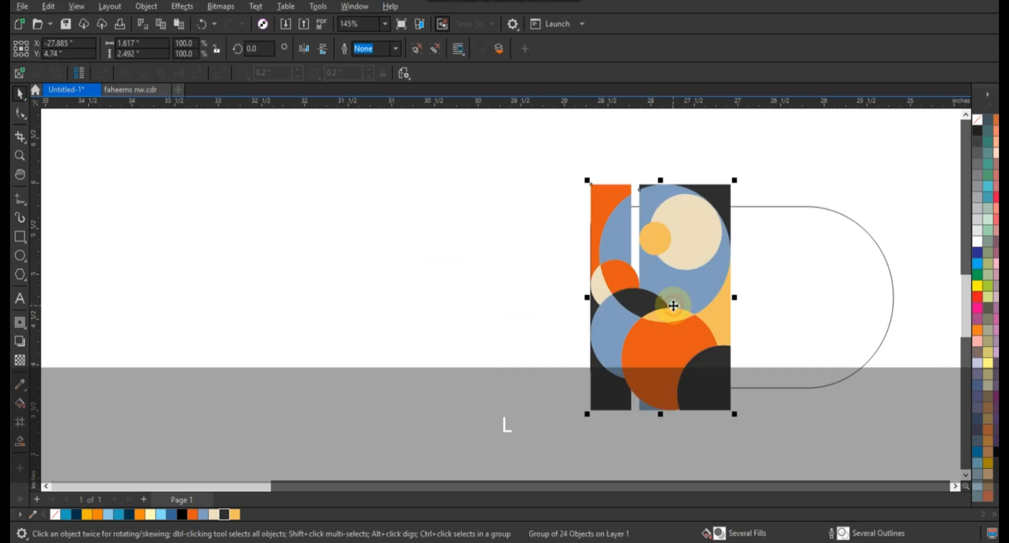
{"action": "left_click_drag", "start_coordinate": [738, 184], "coordinate": [726, 203]}
{"action": "left_click_drag", "start_coordinate": [723, 414], "coordinate": [714, 398]}
{"action": "left_click", "coordinate": [758, 387], "text": "shift"}
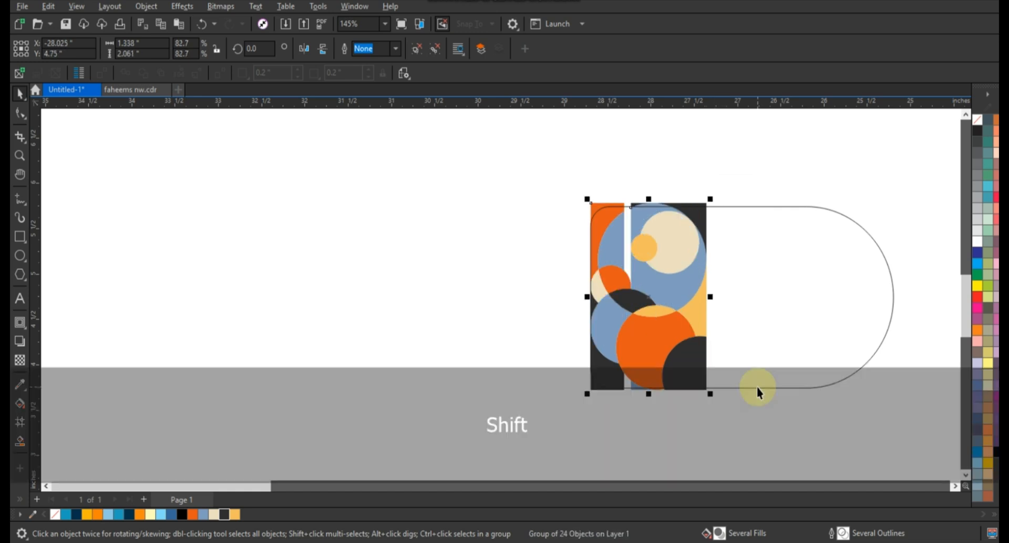
{"action": "key", "text": "e"}
{"action": "key", "text": "shift+F2"}
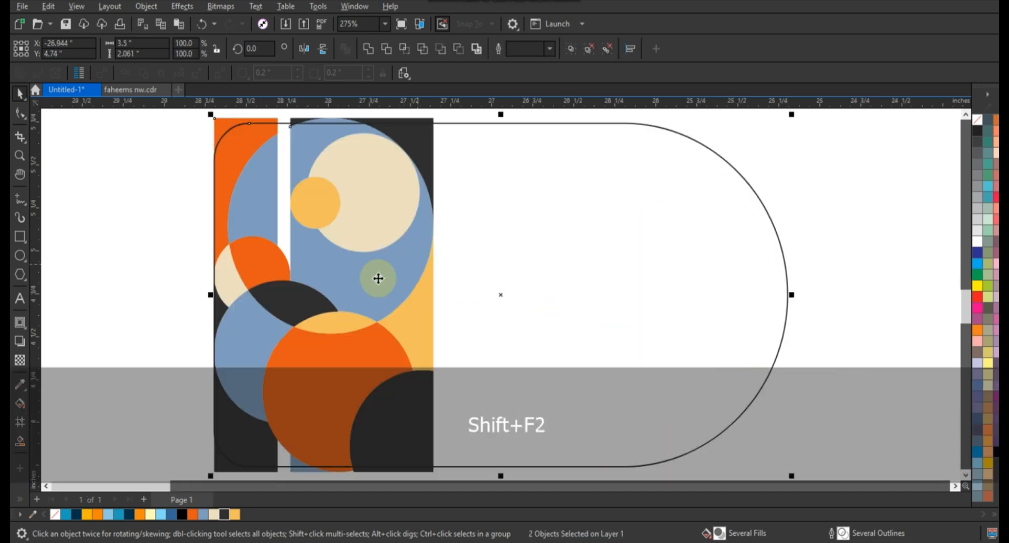
Draw a cream (#EEDFC0) rectangle of about 1.625 by 2.257 inches without an outline and send it behind the artwork
{"action": "key", "text": "Escape"}
{"action": "left_click", "coordinate": [20, 236]}
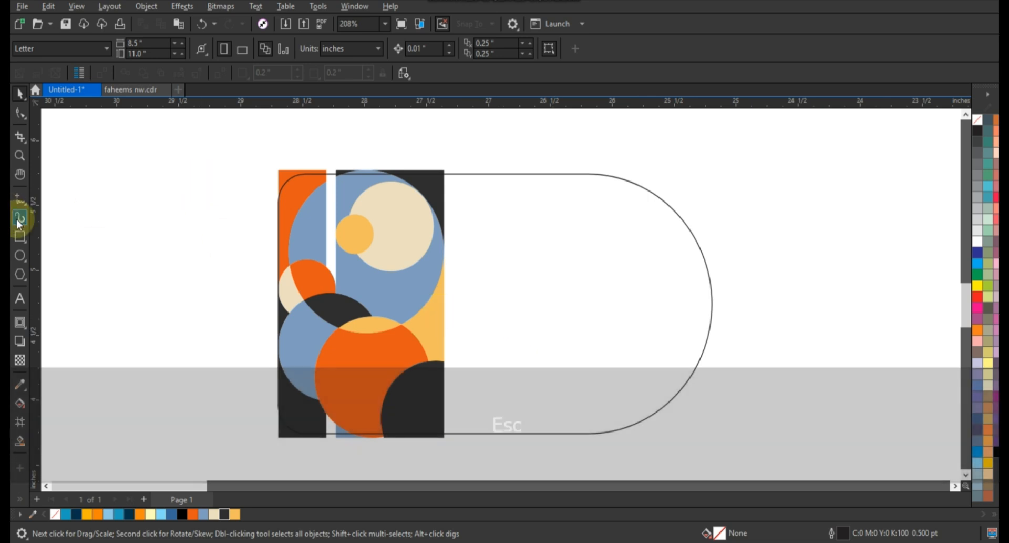
{"action": "mouse_move", "coordinate": [252, 155]}
{"action": "left_mouse_down"}
{"action": "mouse_move", "coordinate": [412, 406]}
{"action": "mouse_move", "coordinate": [454, 448]}
{"action": "left_mouse_up"}
{"action": "left_click", "coordinate": [223, 515]}
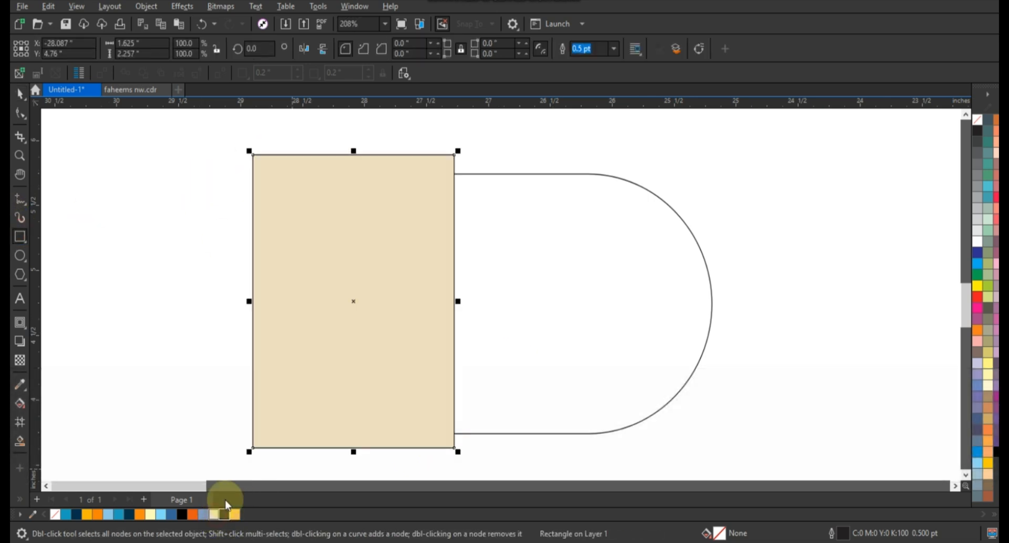
{"action": "key", "text": "shift+Page_Down"}
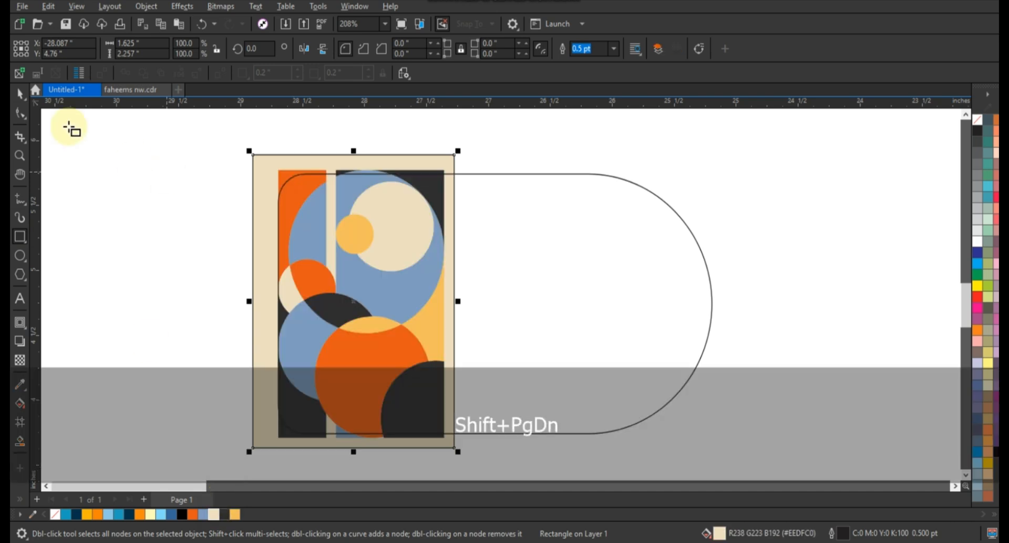
{"action": "left_click", "coordinate": [19, 94]}
{"action": "right_click", "coordinate": [974, 124]}
{"action": "left_click", "coordinate": [970, 128]}
Center the cream rectangle vertically on the card shape, and PowerClip it together with the artwork inside the card
{"action": "left_click", "coordinate": [584, 250], "text": "shift"}
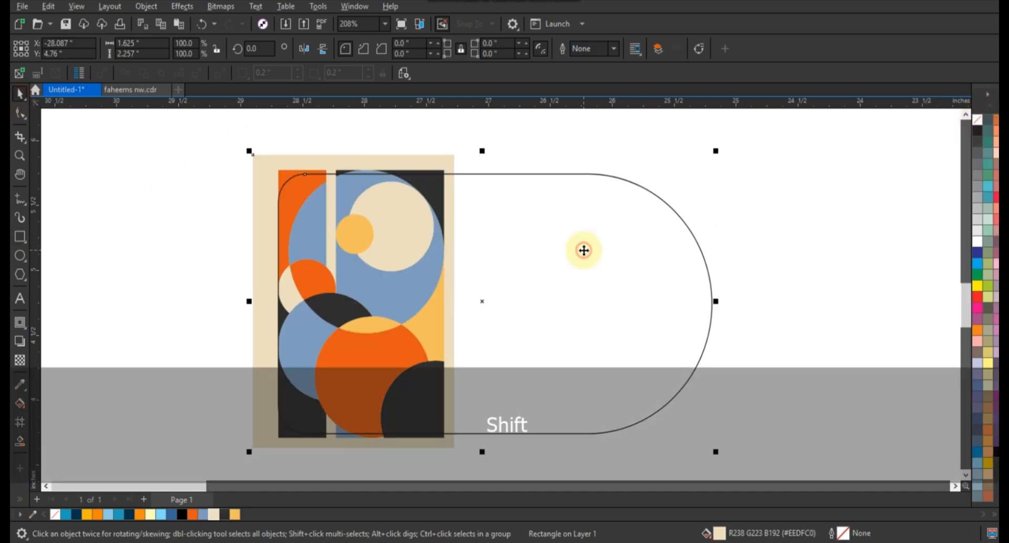
{"action": "key", "text": "e"}
{"action": "left_click", "coordinate": [744, 193]}
{"action": "left_click_drag", "start_coordinate": [451, 428], "coordinate": [467, 460]}
{"action": "key", "text": "w"}
{"action": "left_click", "coordinate": [477, 389]}
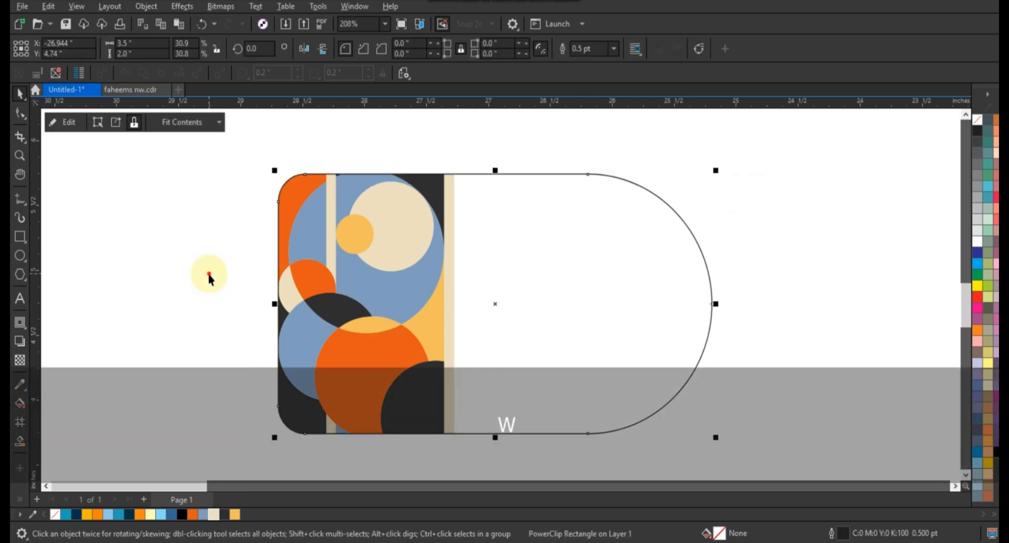
Fill the rounded card shape with dark gray
{"action": "left_click", "coordinate": [209, 276]}
{"action": "left_click", "coordinate": [544, 325]}
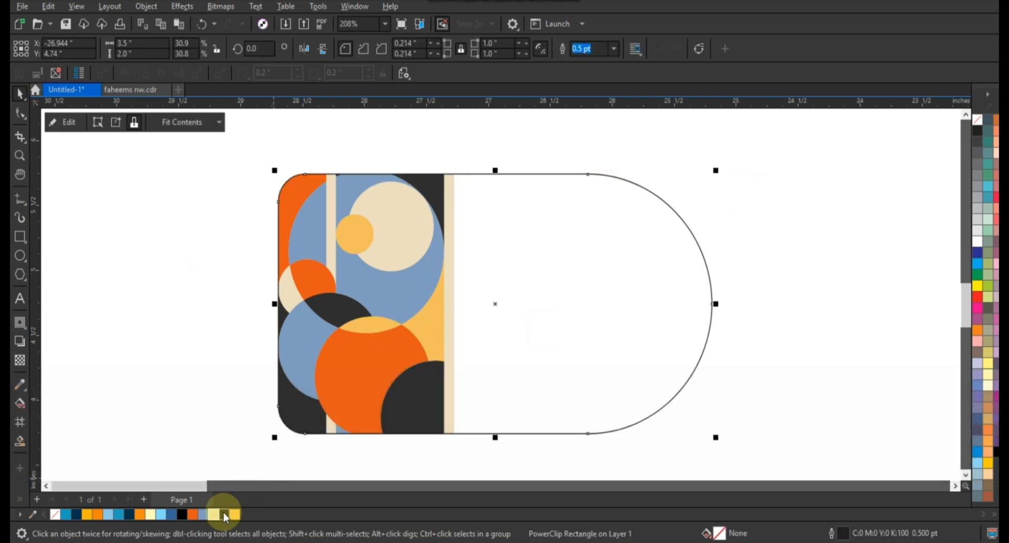
{"action": "left_click", "coordinate": [228, 513]}
{"action": "left_click", "coordinate": [556, 153]}
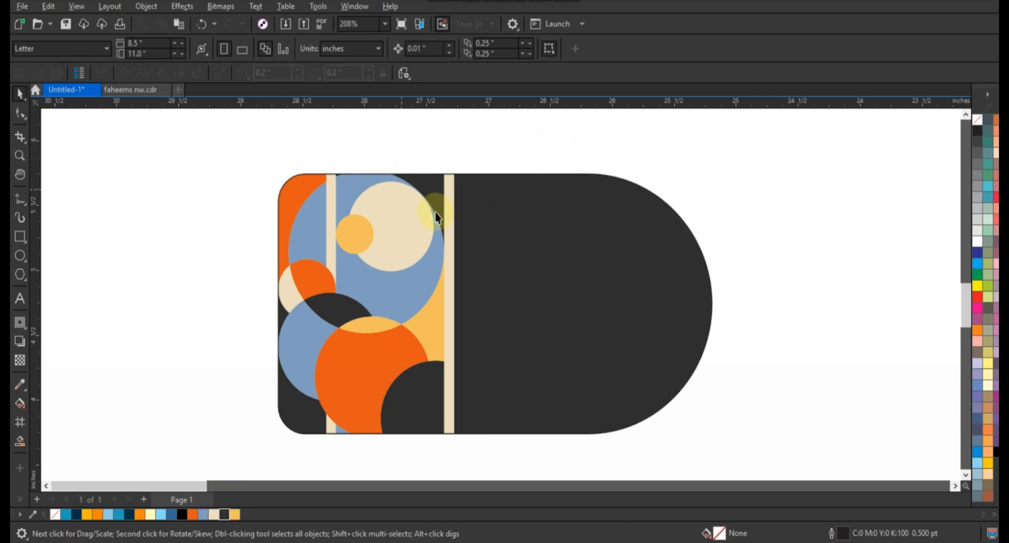
Duplicate the card beside the original, placing the company logo and slogan on one and the contact details on the other
{"action": "scroll", "coordinate": [475, 237], "scroll_direction": "down", "scroll_amount": 3}
{"action": "left_click", "coordinate": [475, 238]}
{"action": "key", "text": "d"}
{"action": "left_click_drag", "start_coordinate": [445, 373], "coordinate": [459, 377]}
{"action": "left_click", "coordinate": [468, 275]}
{"action": "left_click_drag", "start_coordinate": [467, 275], "coordinate": [465, 274]}
{"action": "key", "text": "f"}
{"action": "left_click", "coordinate": [596, 335]}
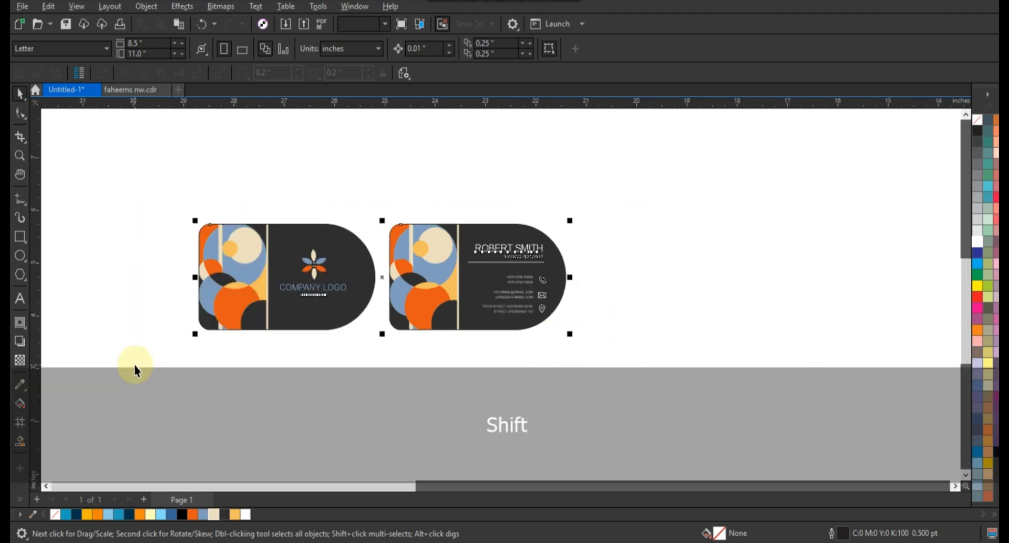
Examine the two finished business card sides up close, next to each other
{"action": "key", "text": "shift+F2"}
{"action": "key", "text": "Escape"}
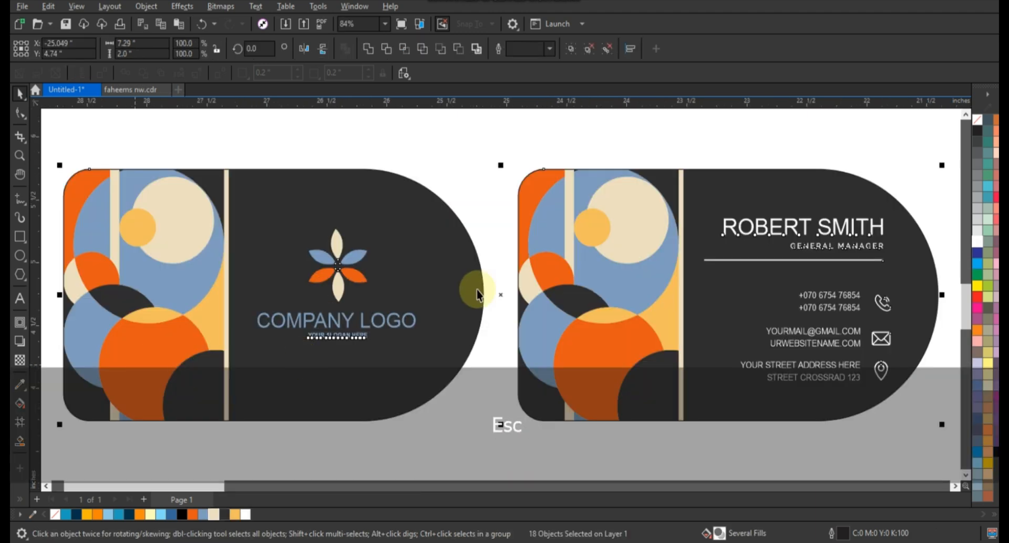
{"action": "left_click", "coordinate": [20, 155]}
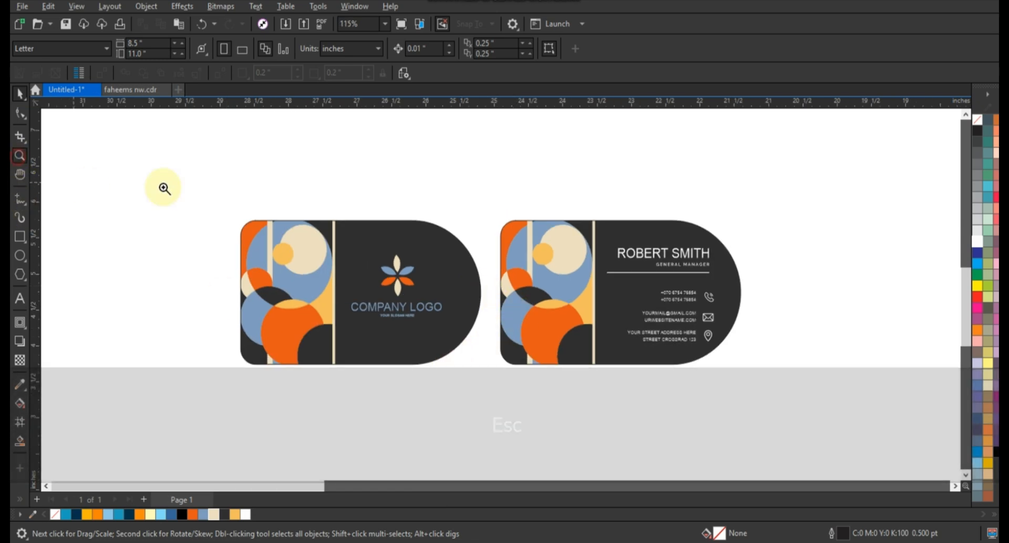
{"action": "right_click", "coordinate": [164, 185]}
{"action": "left_click_drag", "start_coordinate": [180, 215], "coordinate": [699, 377]}
{"action": "left_click_drag", "start_coordinate": [312, 210], "coordinate": [899, 392]}
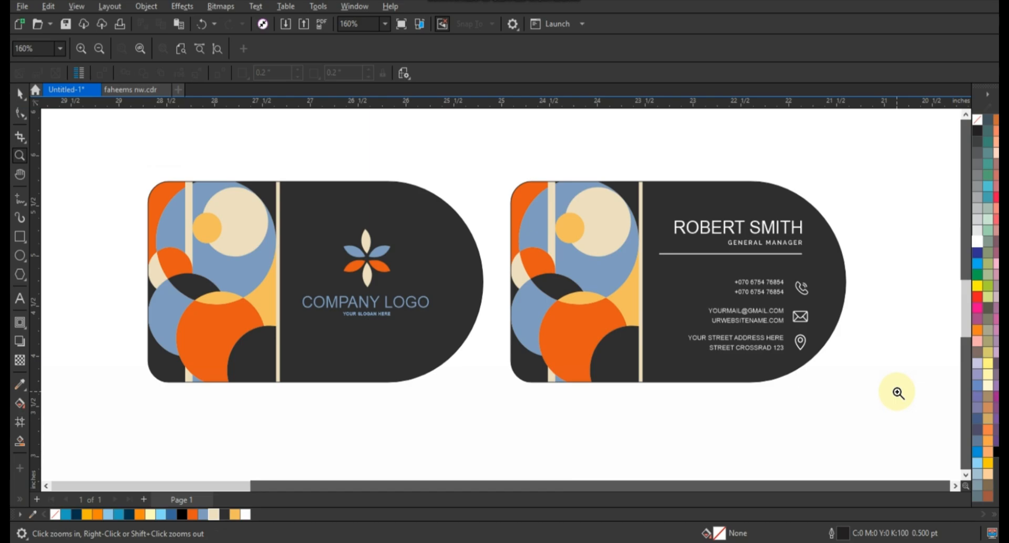